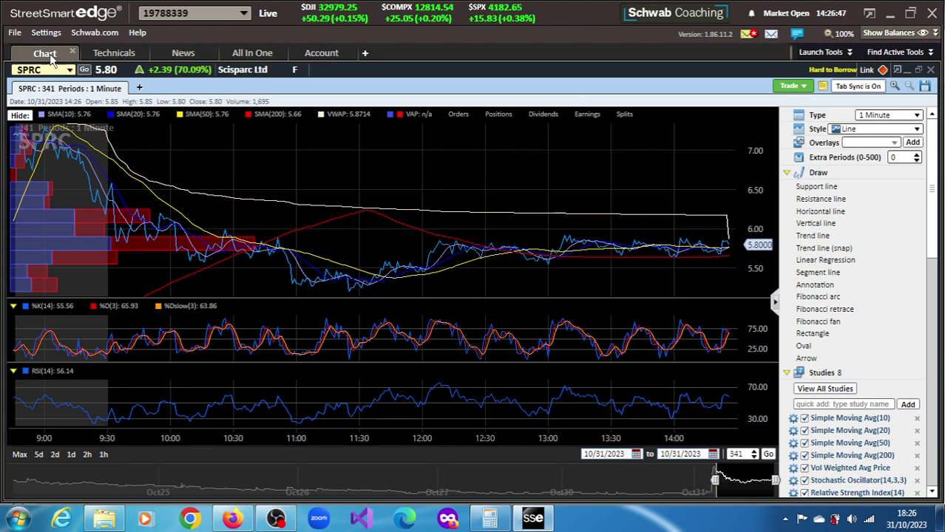
# Step: Review the SPRC news headlines and the All In One view with its quote and market depth
pyautogui.click(183, 53)
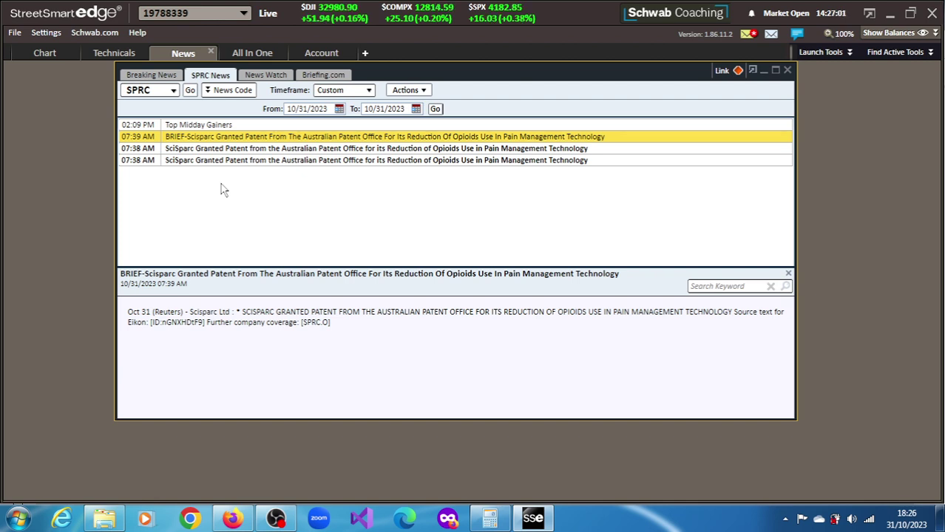
pyautogui.click(255, 53)
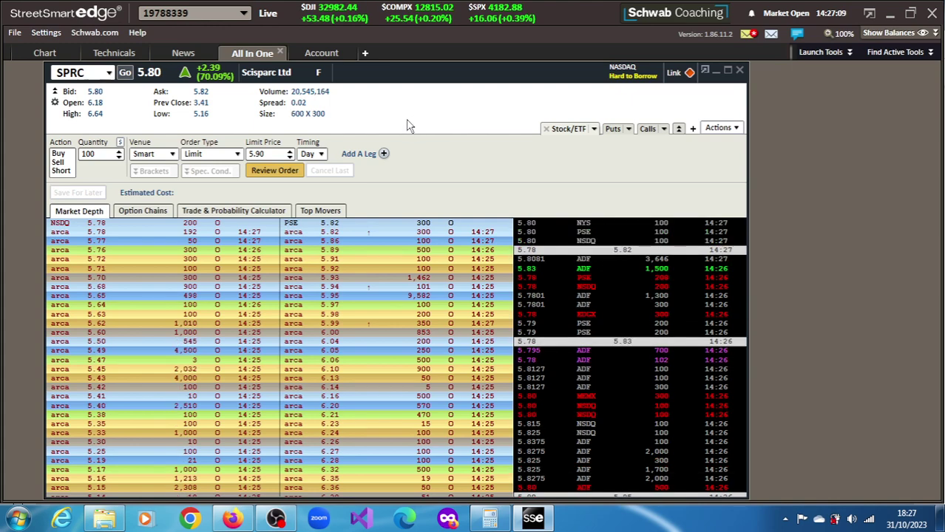
# Step: Switch to Firefox and examine the Schwab Scisparc Ltd page's quote, price chart, share profile, news and technicals
pyautogui.click(231, 519)
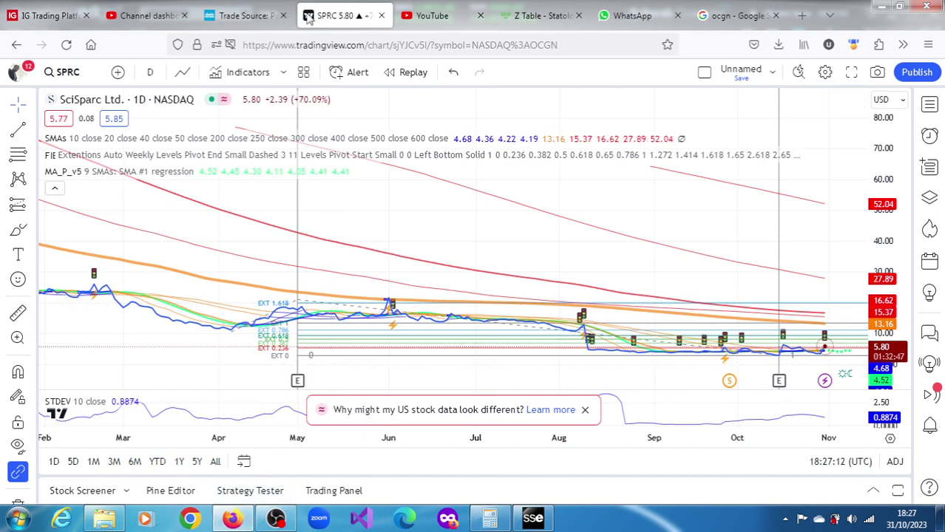
pyautogui.click(228, 7)
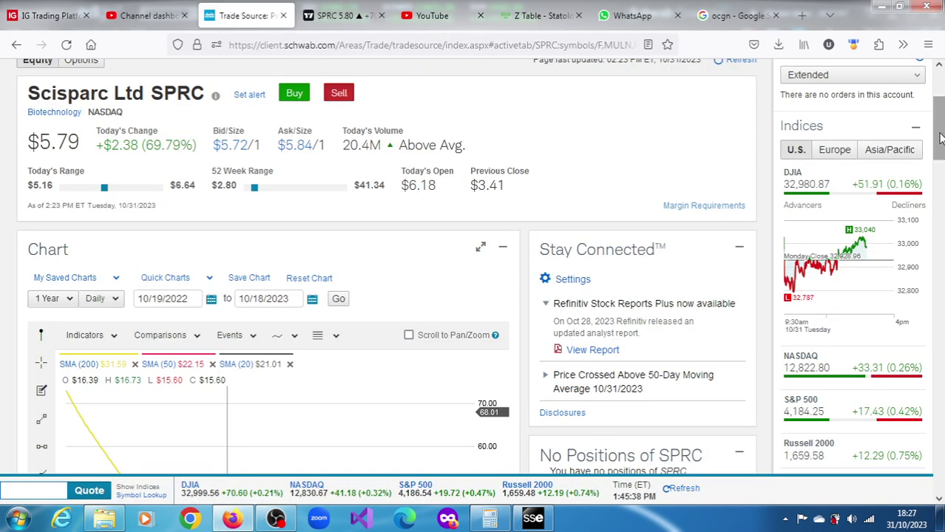
pyautogui.moveTo(938, 140); pyautogui.dragTo(931, 211)
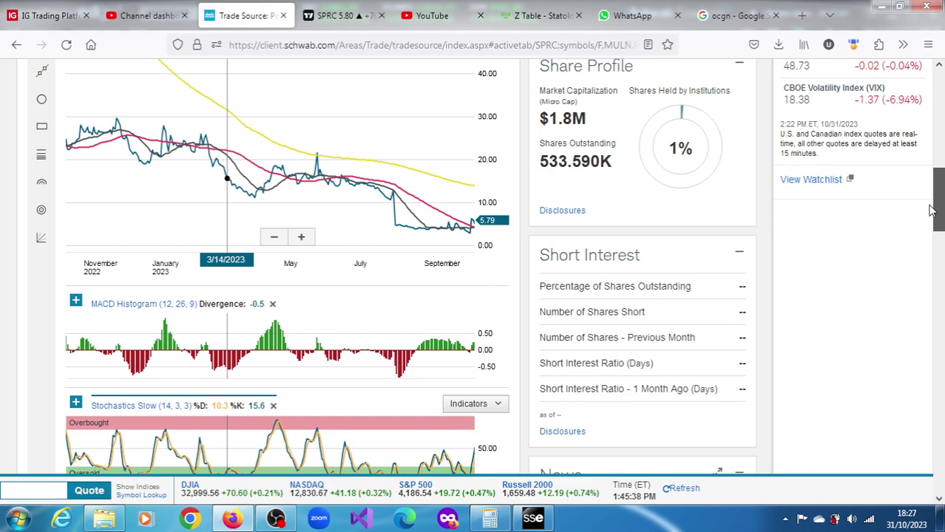
pyautogui.moveTo(931, 211); pyautogui.dragTo(924, 273)
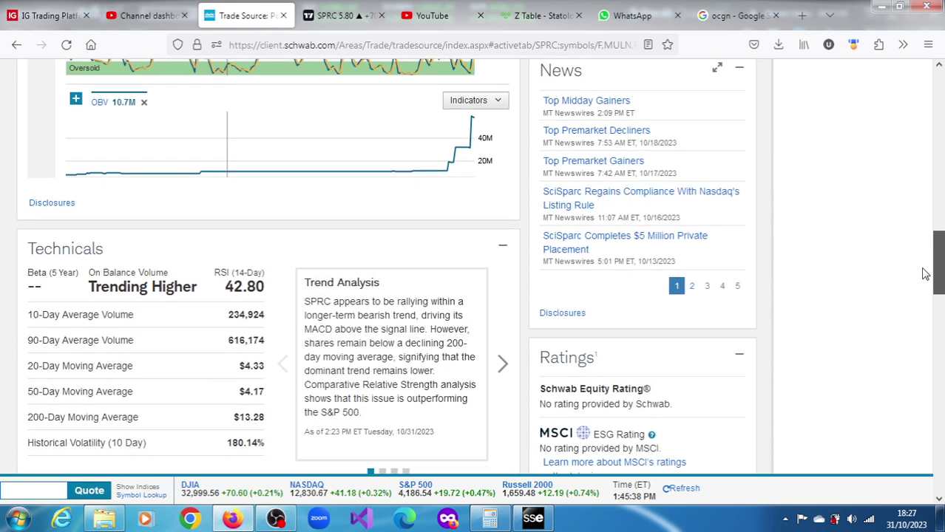
pyautogui.moveTo(924, 274); pyautogui.dragTo(859, 159)
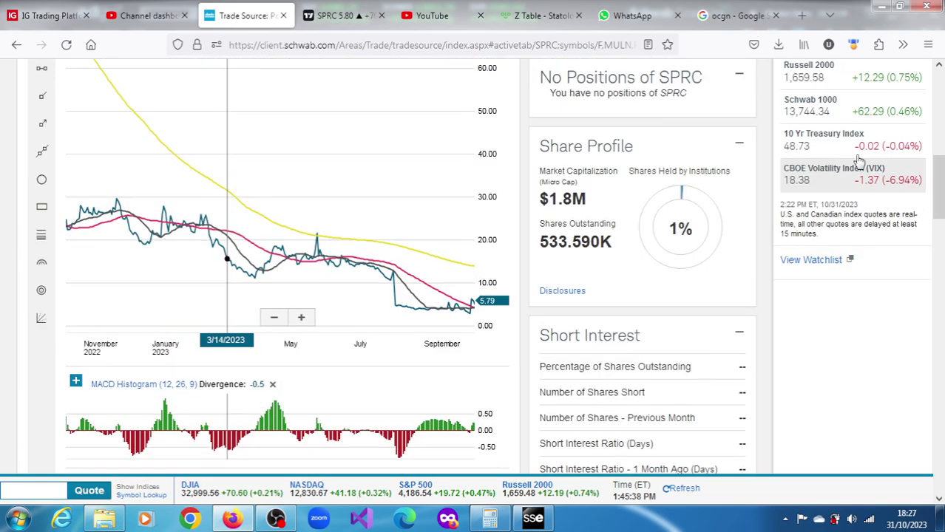
# Step: Close the WhatsApp page and set the SPRC chart on TradingView to a 1 week interval
pyautogui.click(677, 16)
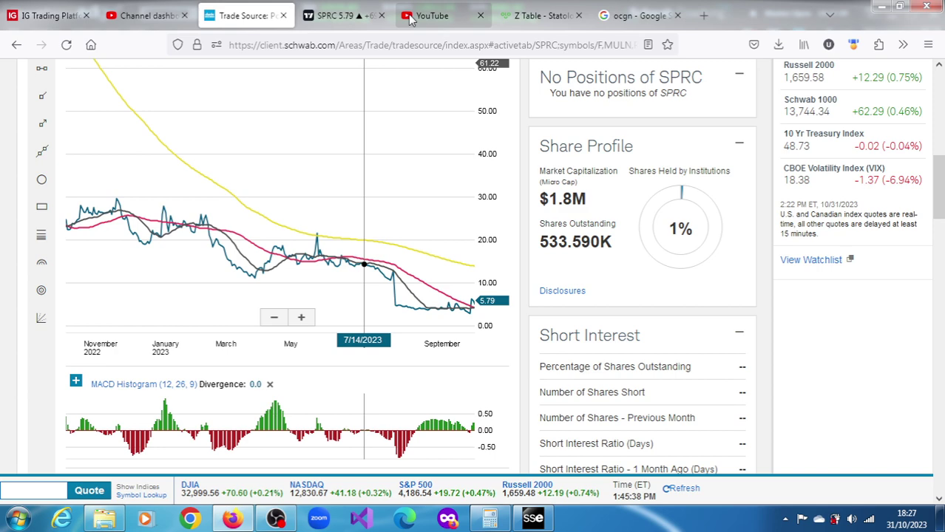
pyautogui.click(333, 17)
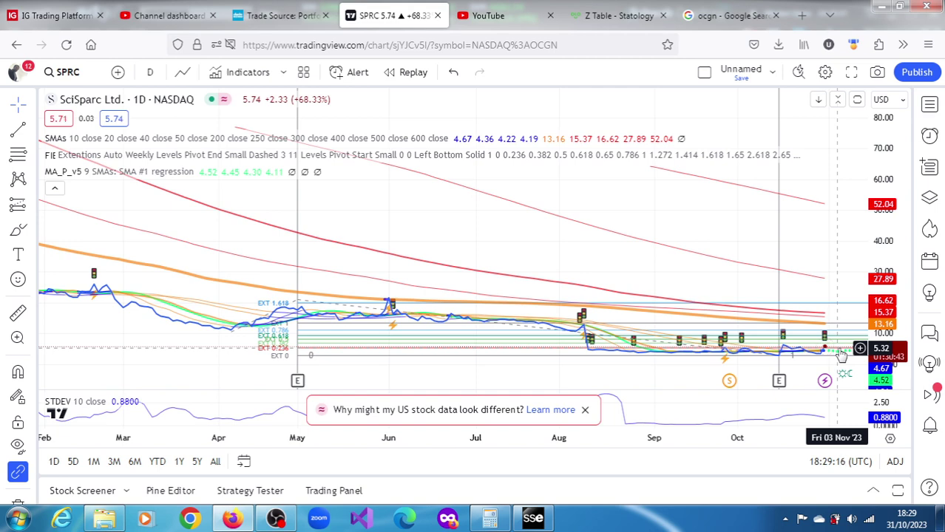
pyautogui.click(150, 73)
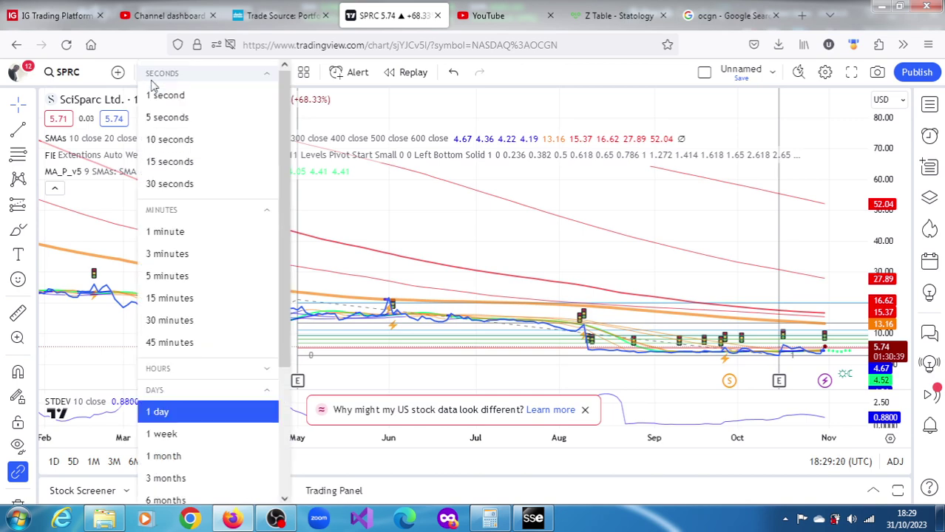
pyautogui.click(164, 436)
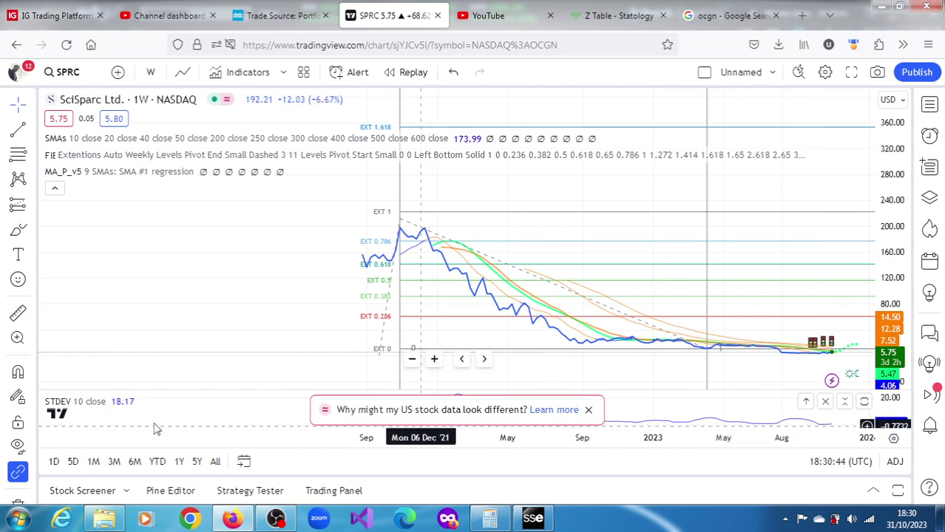
# Step: Set the STDEV indicator's length to 200 on the weekly SPRC chart
pyautogui.moveTo(102, 408)
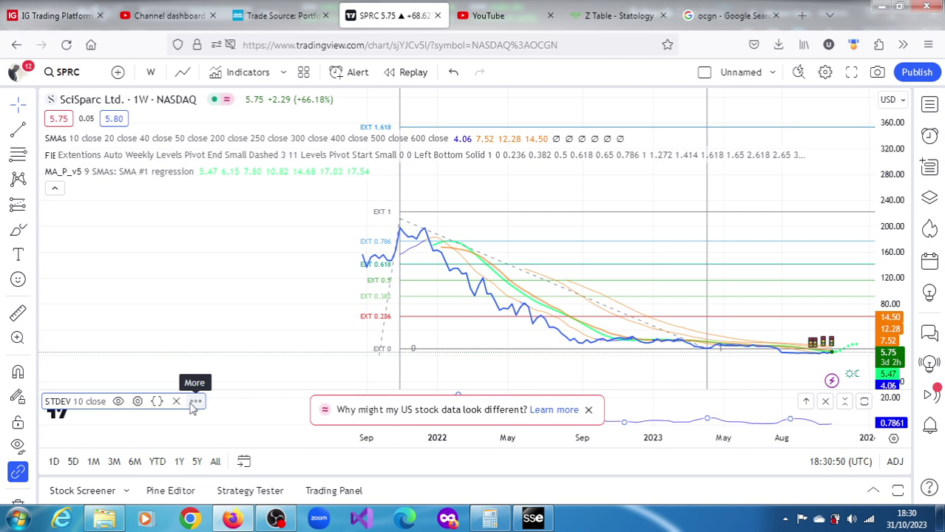
pyautogui.click(137, 403)
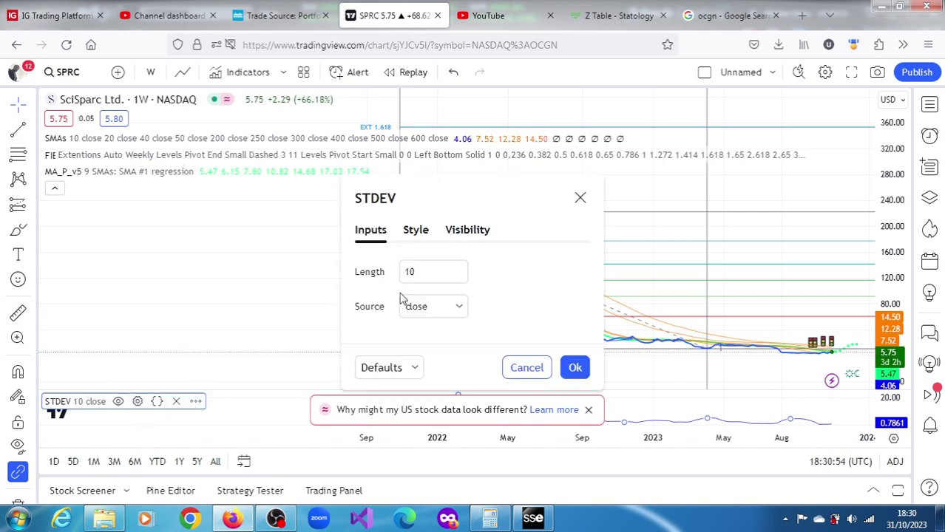
pyautogui.click(459, 269)
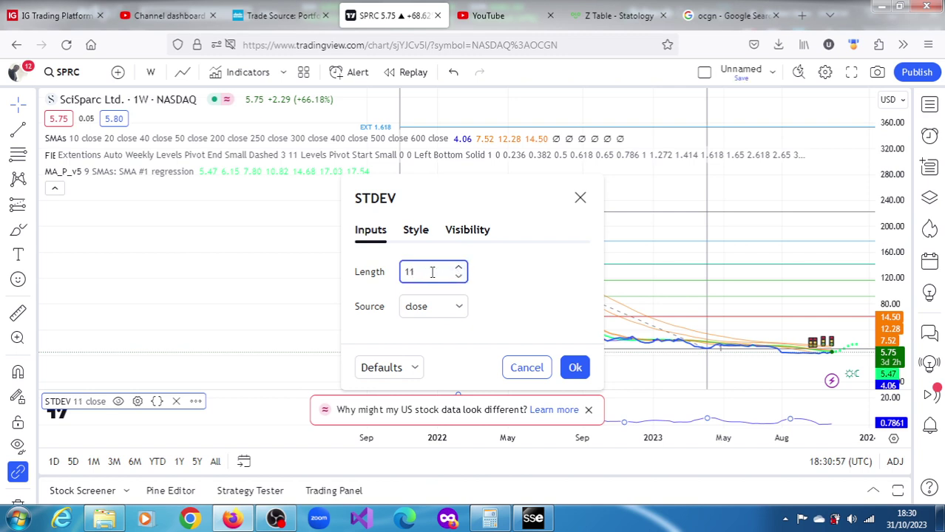
pyautogui.press('BackSpace')
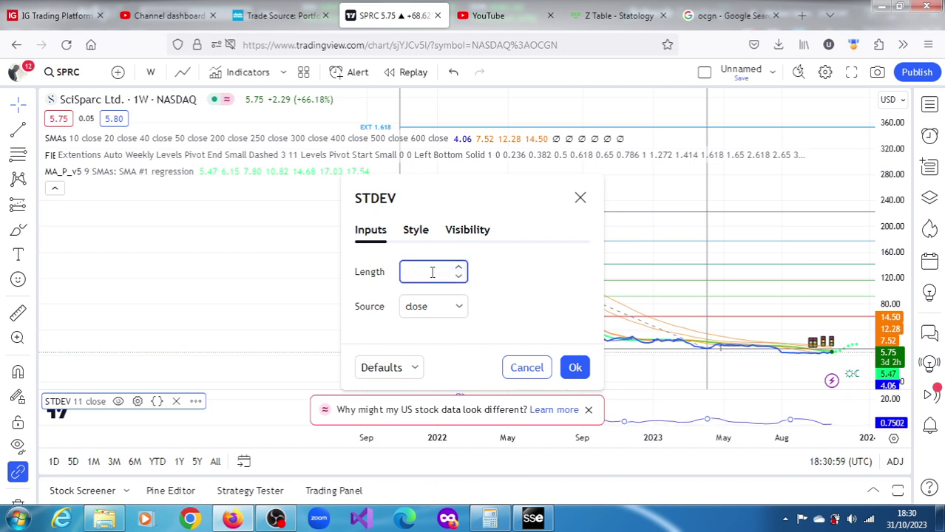
pyautogui.write('200')
pyautogui.click(575, 367)
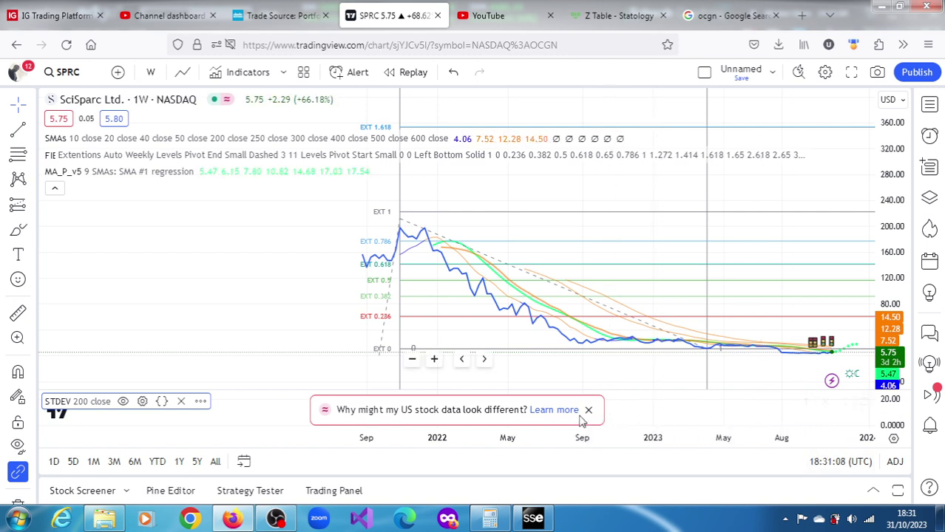
# Step: Set the STDEV indicator's length to 50 on the weekly SPRC chart
pyautogui.click(144, 403)
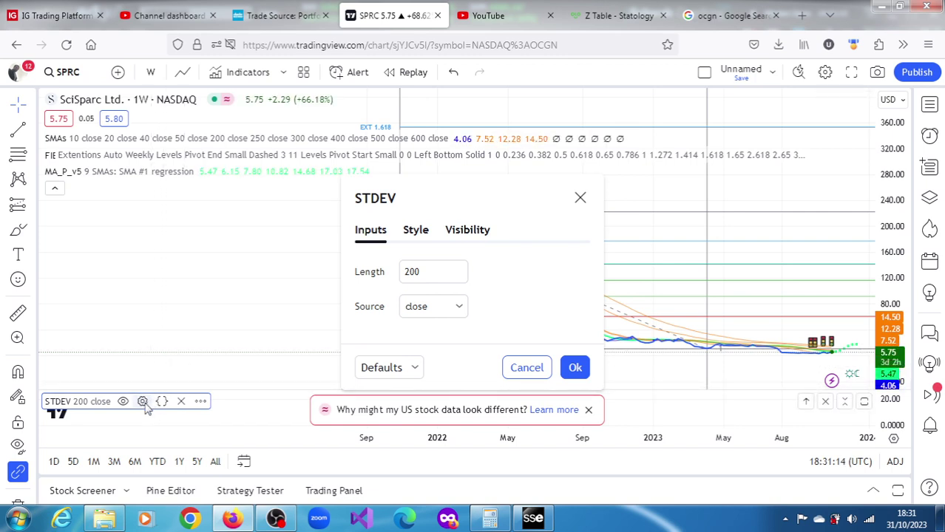
pyautogui.click(412, 272)
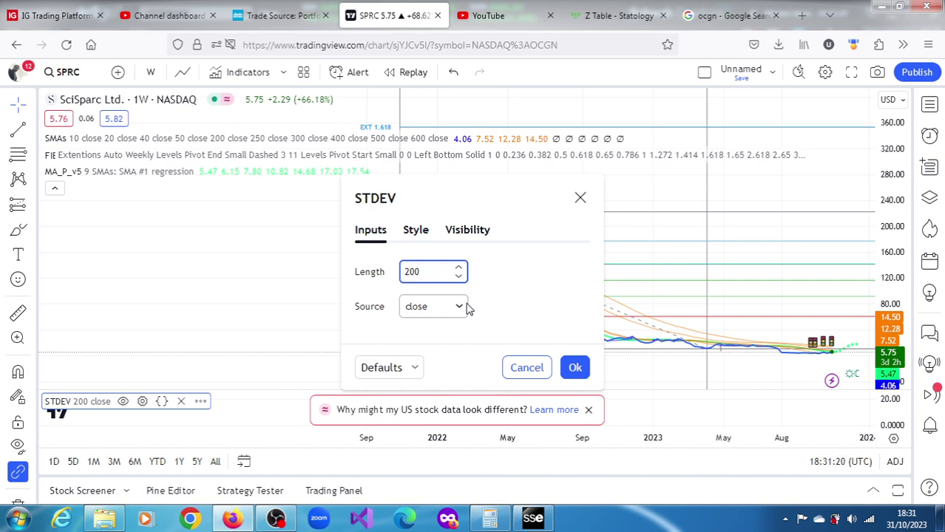
pyautogui.press('BackSpace')
pyautogui.press('Delete')
pyautogui.write('50')
pyautogui.click(575, 370)
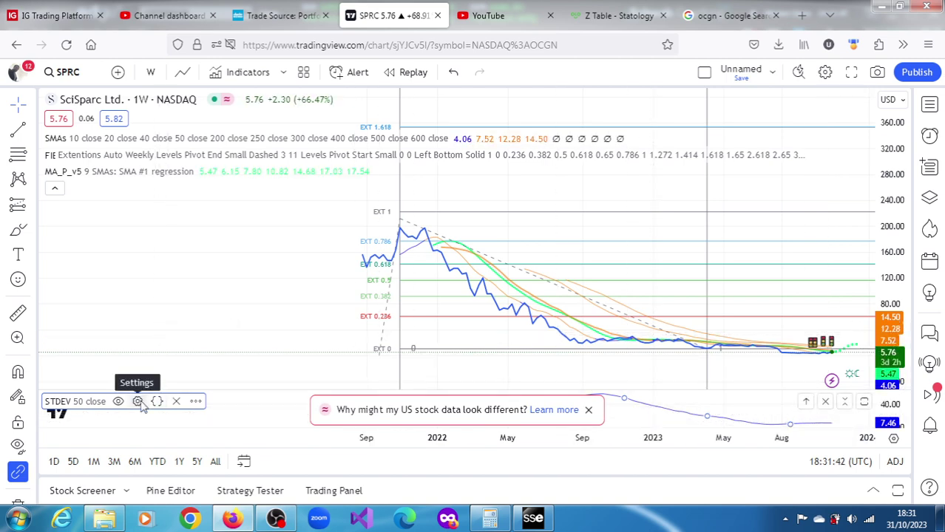
# Step: Set the STDEV indicator's length to 10 on the weekly SPRC chart
pyautogui.click(139, 402)
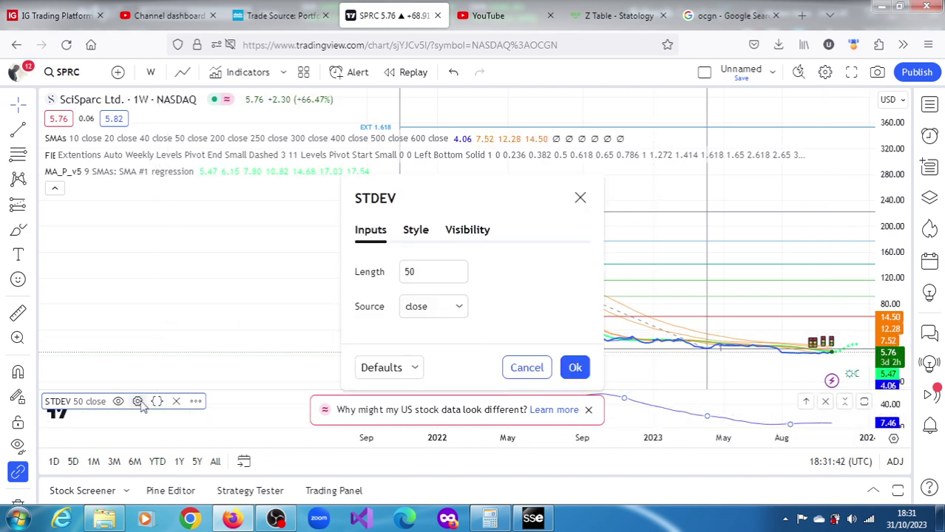
pyautogui.click(408, 271)
pyautogui.press('BackSpace')
pyautogui.write('1')
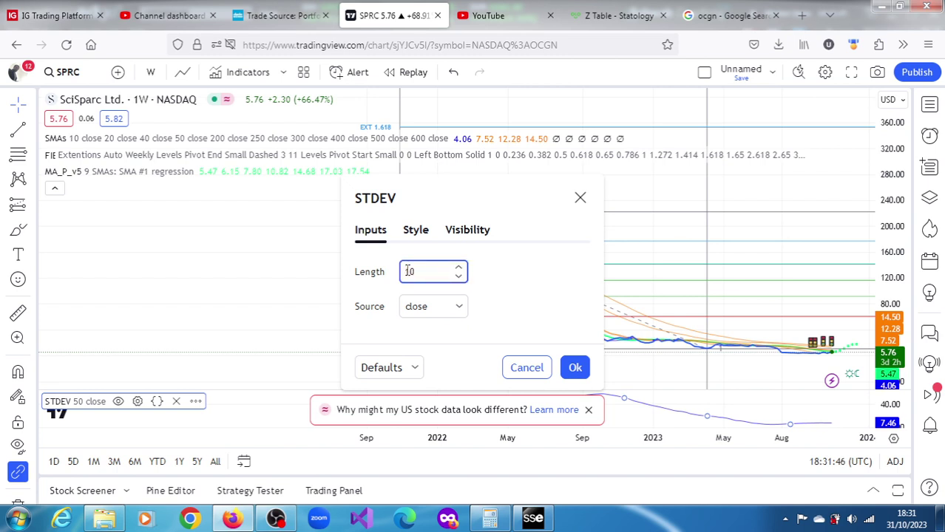
pyautogui.click(576, 368)
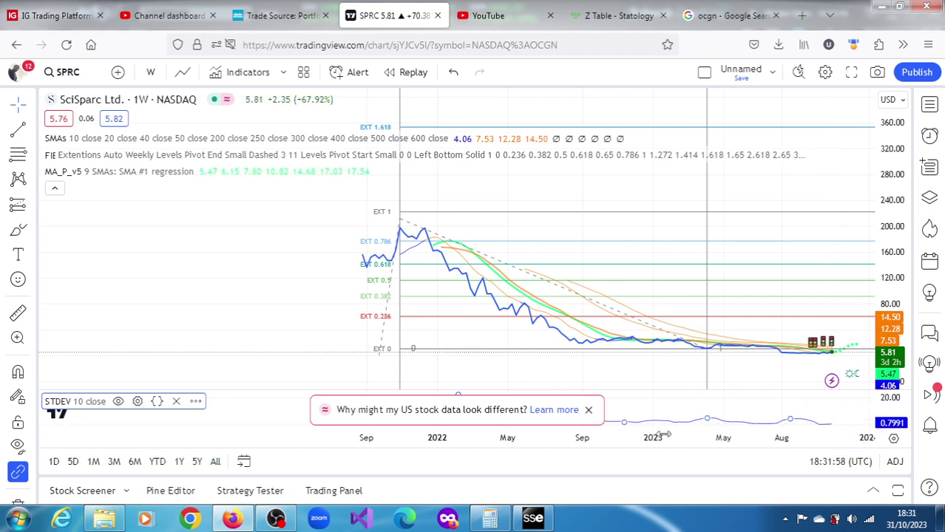
# Step: Switch to Calculator and compute 10.92 minus 17.34, divided by 8.07
pyautogui.click(487, 522)
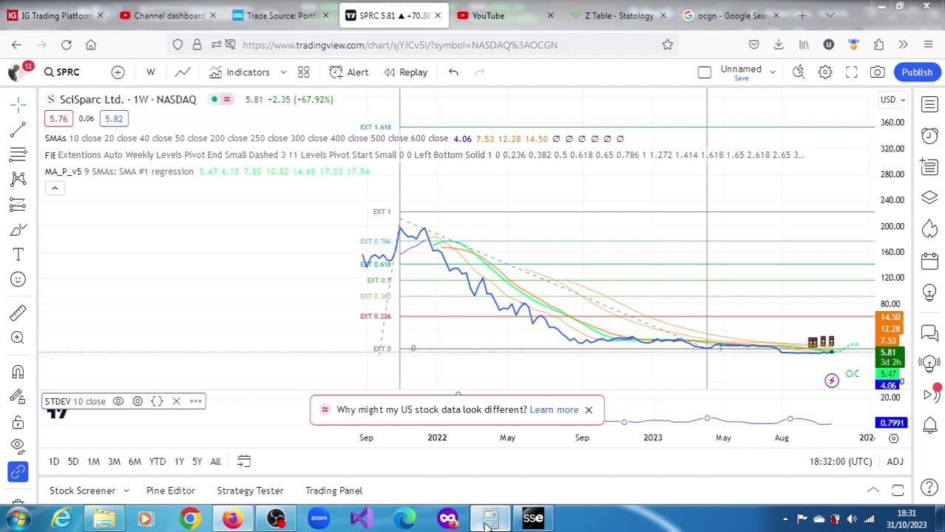
pyautogui.press('Escape')
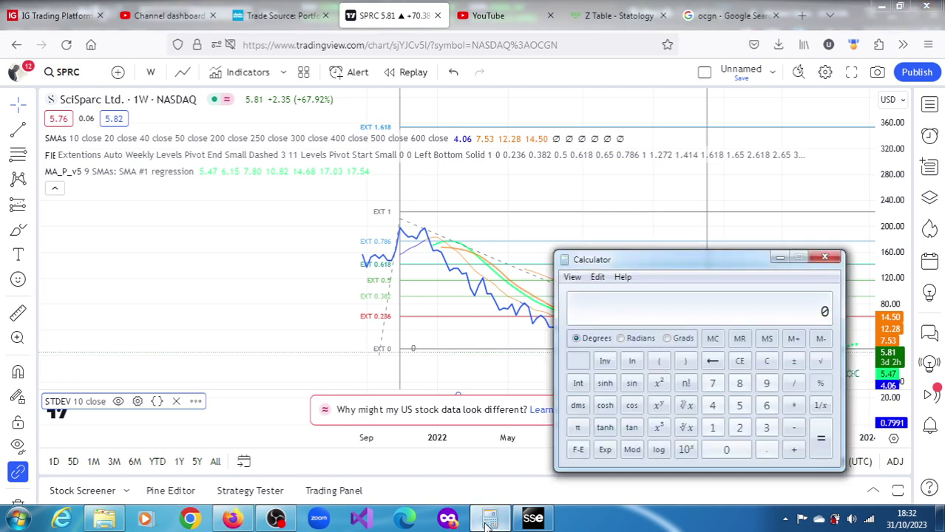
pyautogui.write('10.92')
pyautogui.press('-')
pyautogui.write('17.34')
pyautogui.press('Return')
pyautogui.press('/')
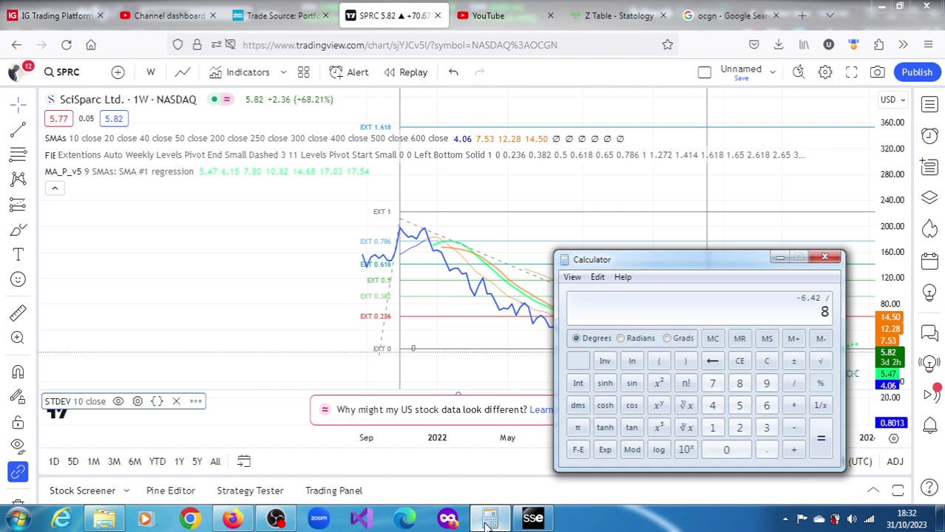
pyautogui.write('8.07')
pyautogui.press('Return')
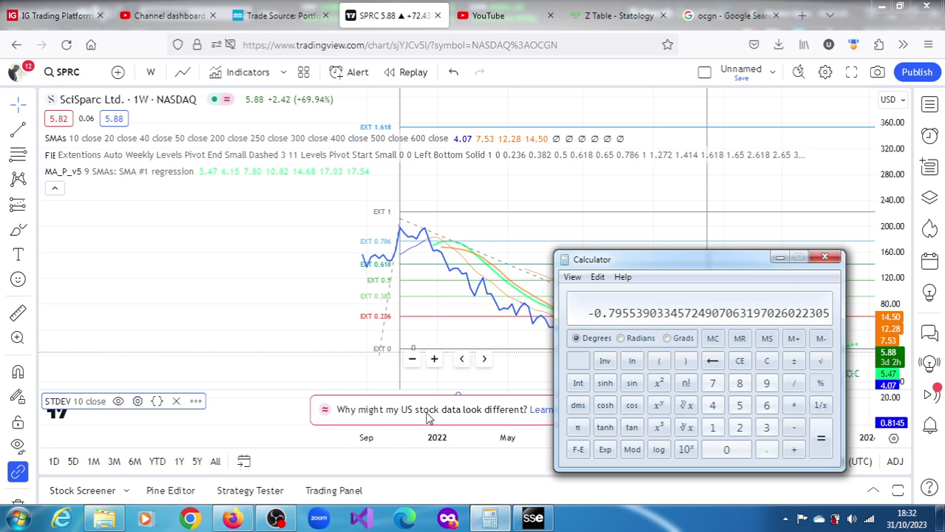
# Step: Consult the negative z-score rows of the Statology Z Table alongside the Calculator result
pyautogui.click(621, 17)
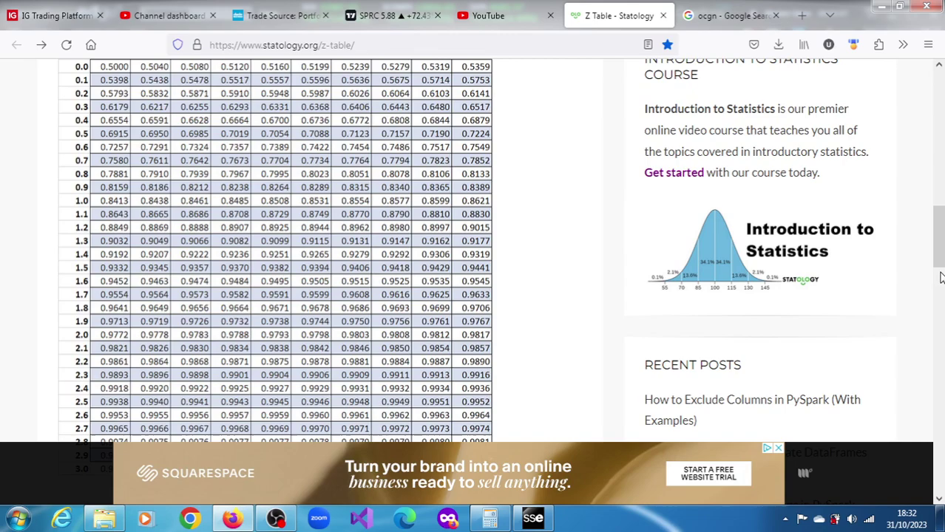
pyautogui.moveTo(937, 260); pyautogui.dragTo(934, 227)
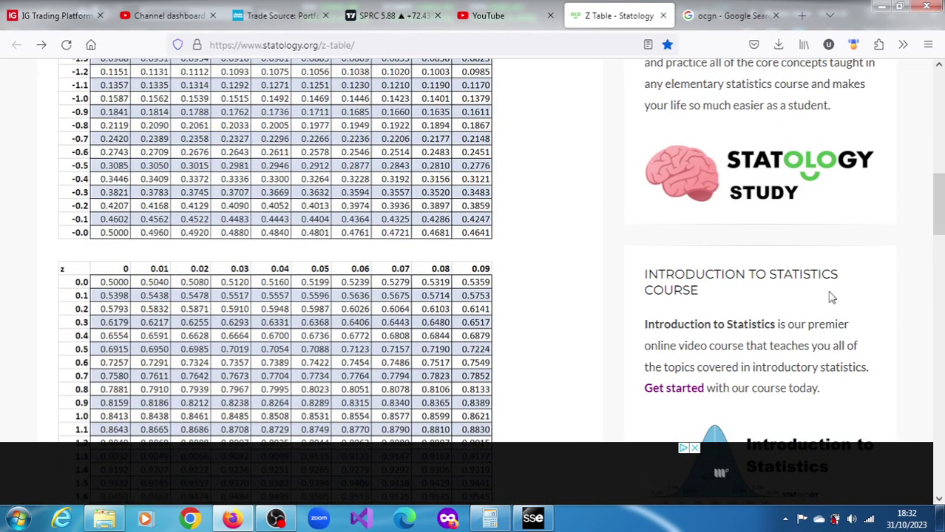
pyautogui.click(509, 521)
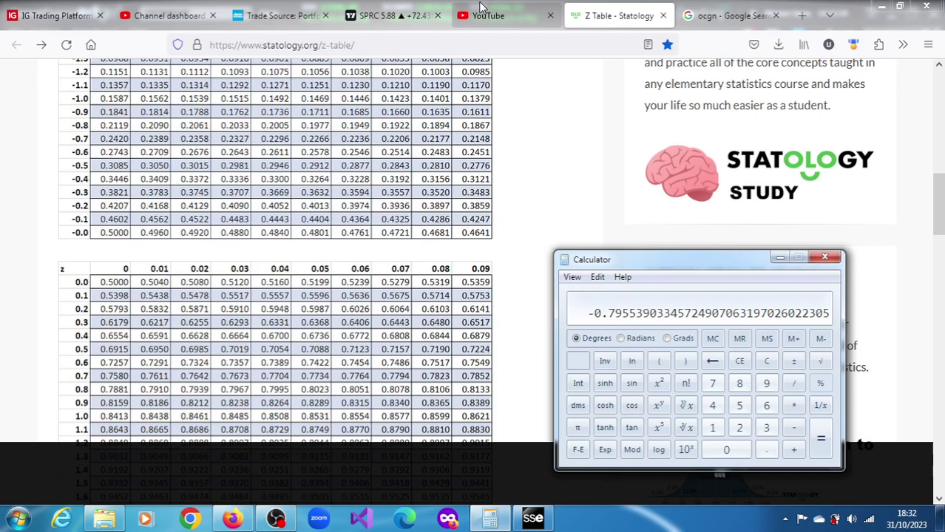
# Step: Return to the TradingView SPRC chart and set the STDEV indicator's length to 20
pyautogui.click(375, 16)
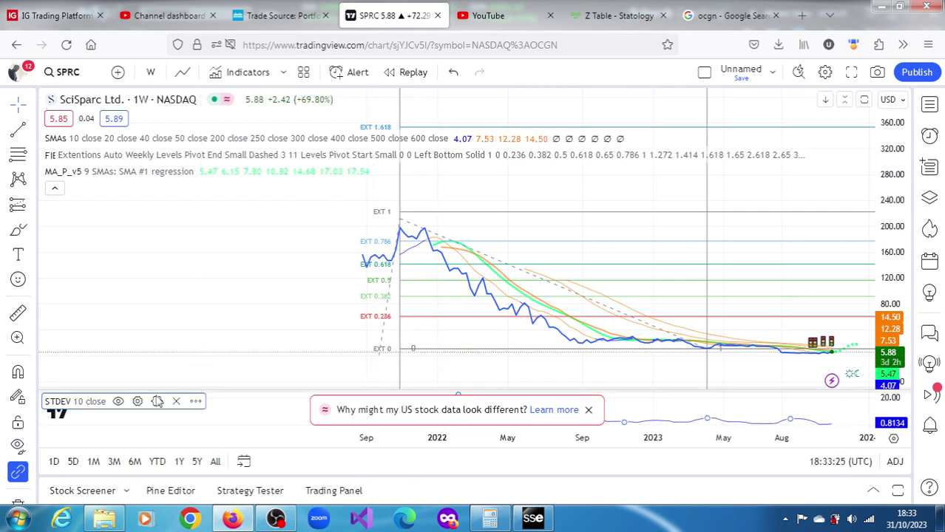
pyautogui.click(137, 402)
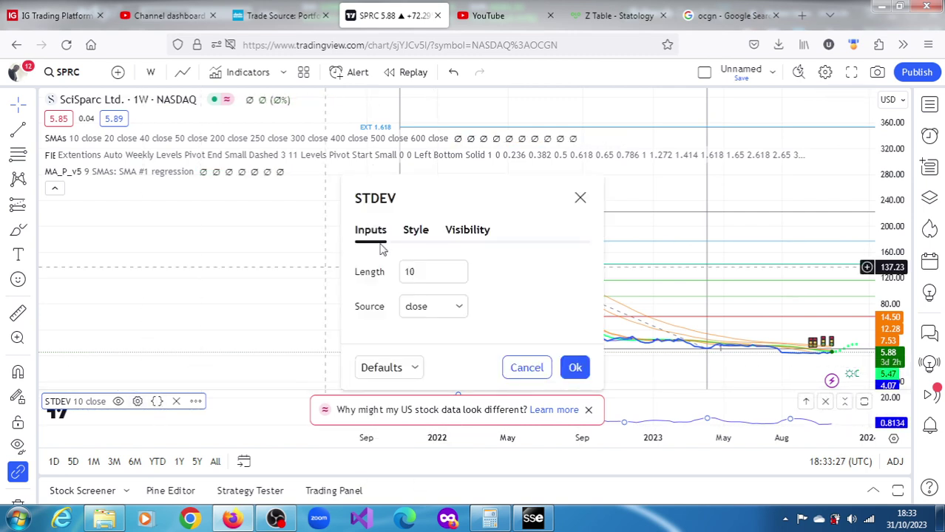
pyautogui.click(410, 274)
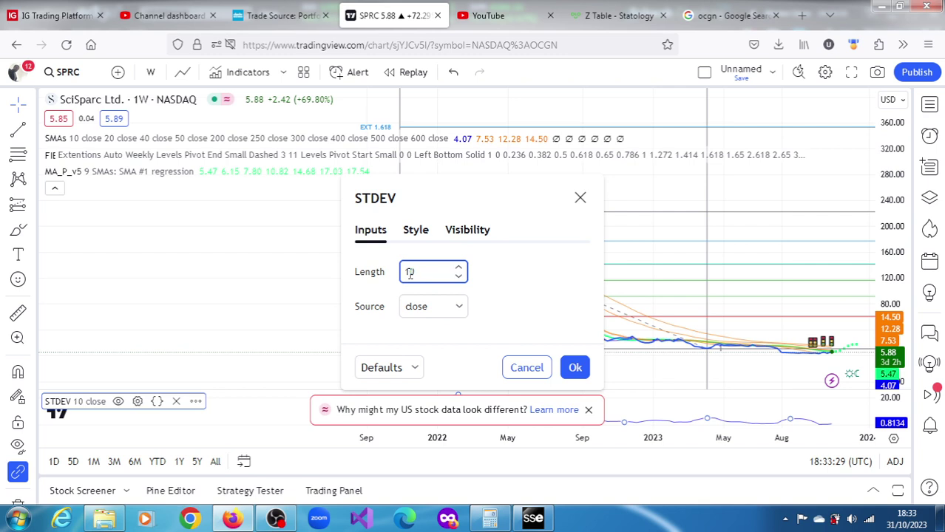
pyautogui.write('2')
pyautogui.click(574, 367)
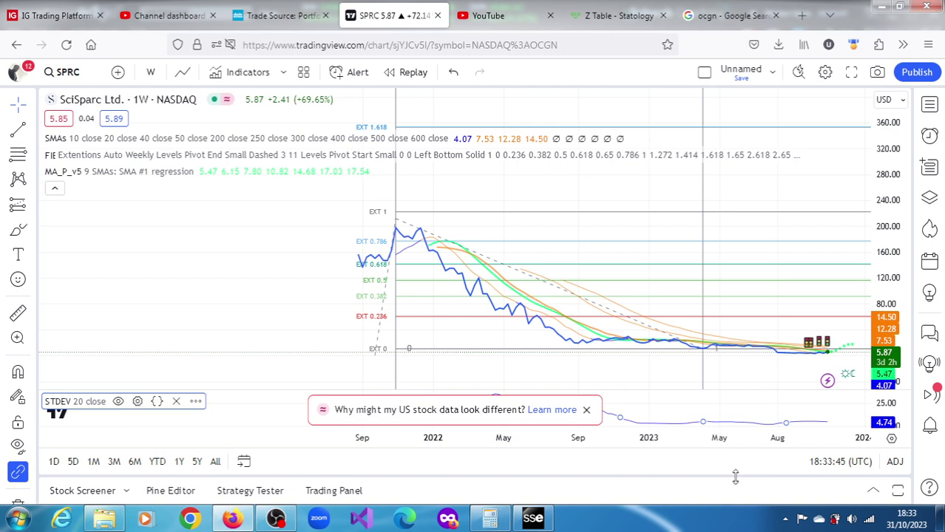
# Step: Bring up Calculator, multiply the previous z-score result by 8.07, and divide the product by 4.53
pyautogui.click(491, 519)
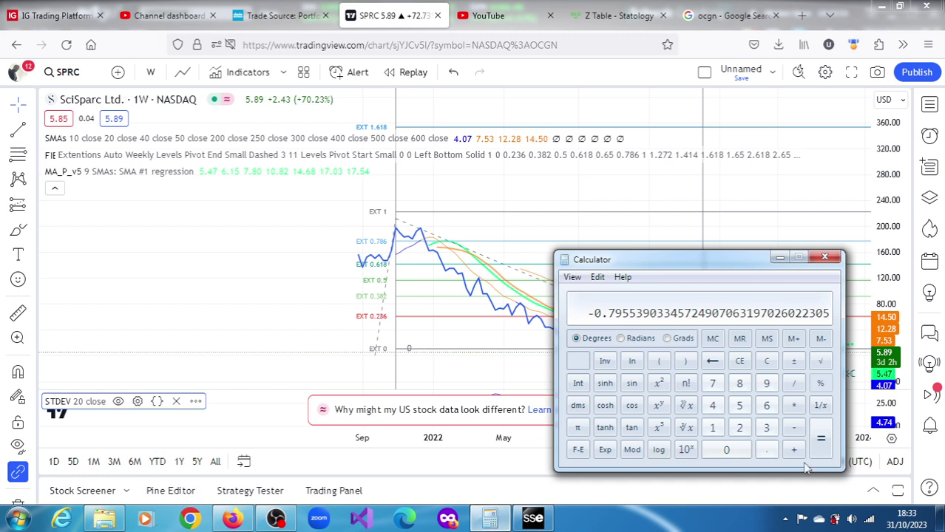
pyautogui.click(794, 405)
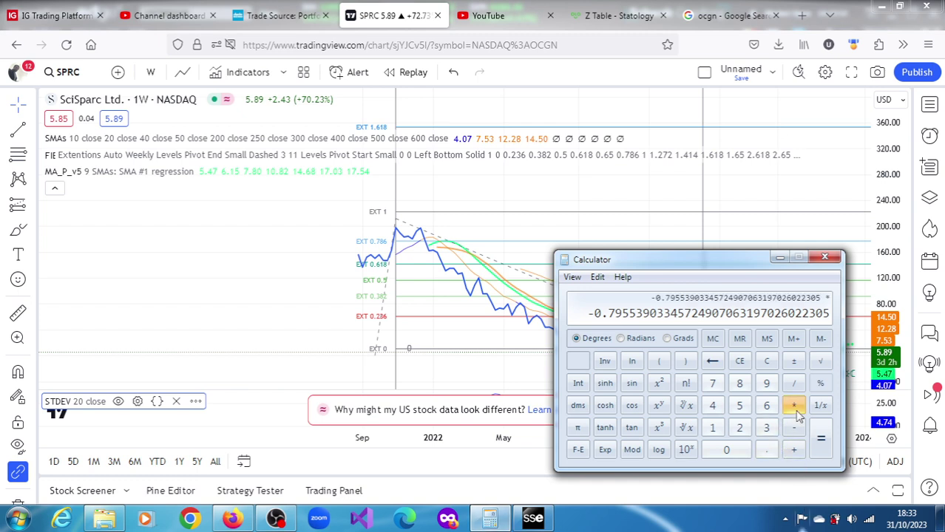
pyautogui.write('8.07')
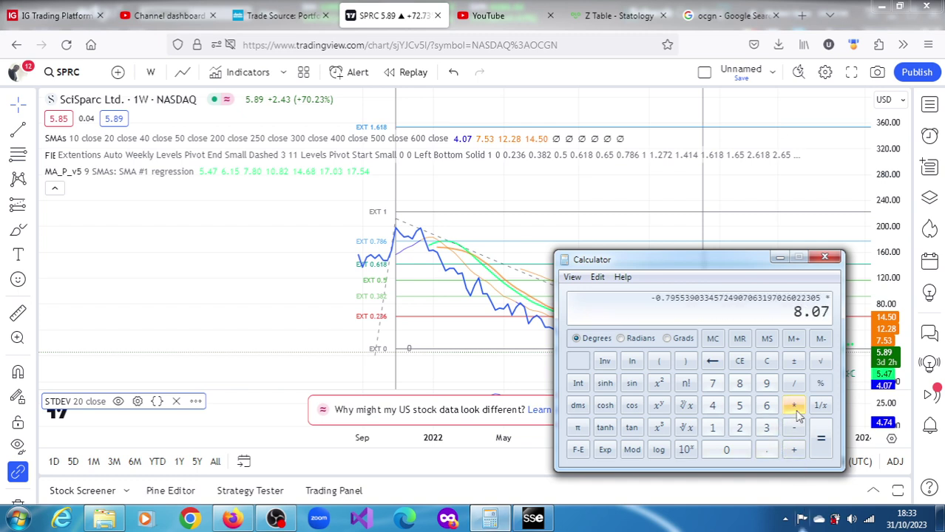
pyautogui.press('Return')
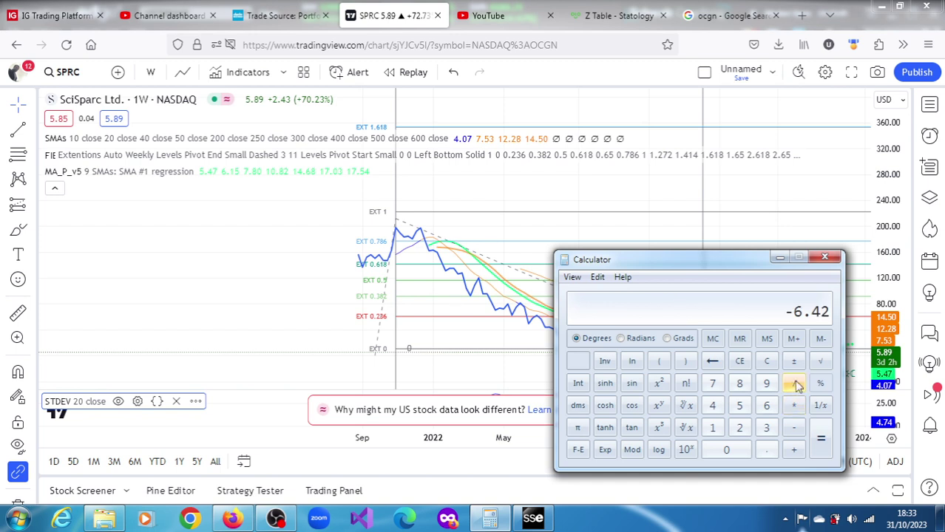
pyautogui.click(795, 383)
pyautogui.write('4.53')
pyautogui.press('Return')
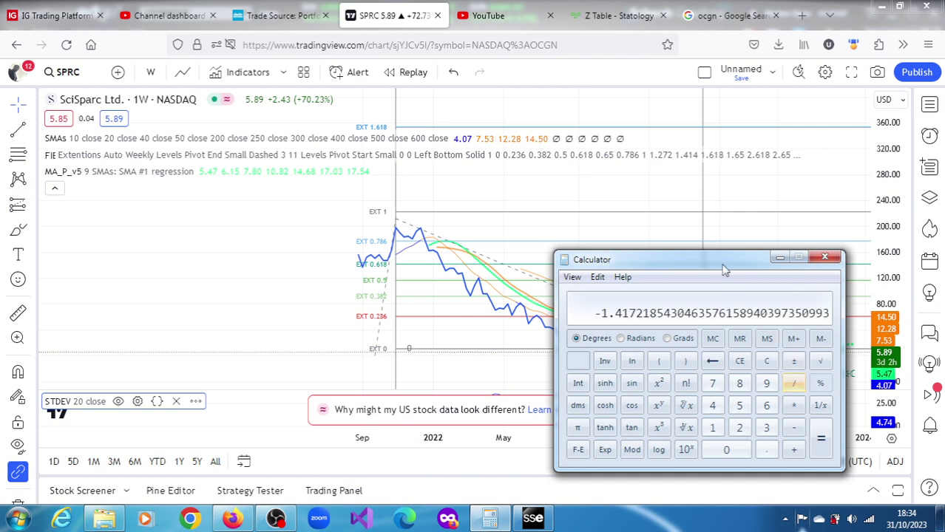
# Step: Consult the negative z-score rows around -1.4 in the Statology Z Table alongside the Calculator result
pyautogui.click(620, 18)
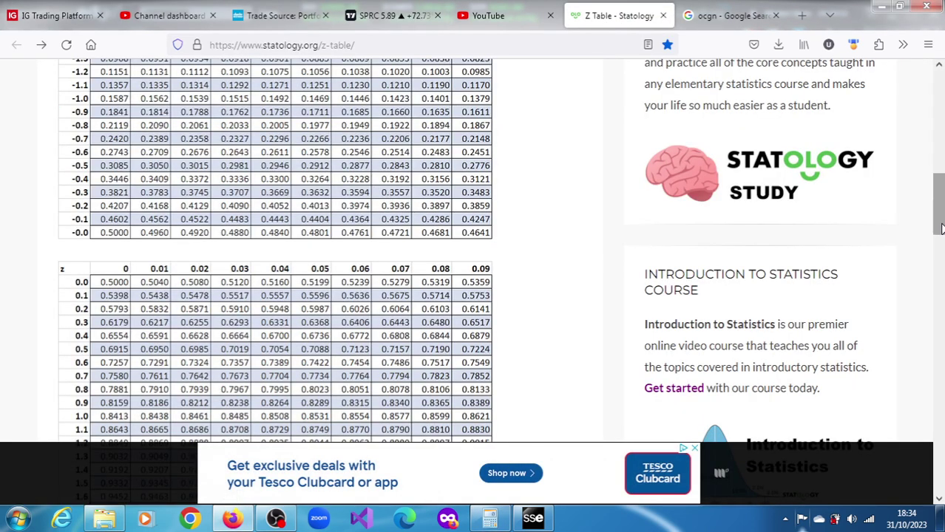
pyautogui.moveTo(940, 226); pyautogui.dragTo(941, 214)
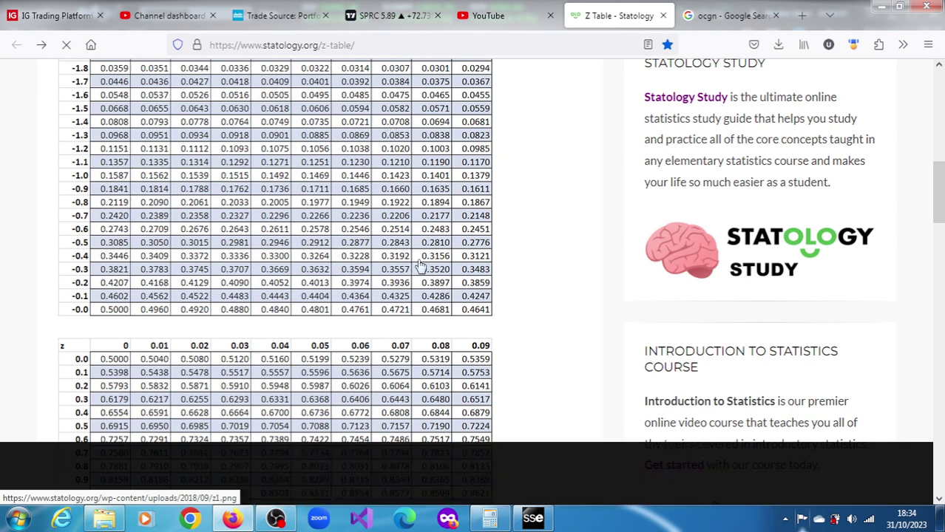
pyautogui.click(491, 519)
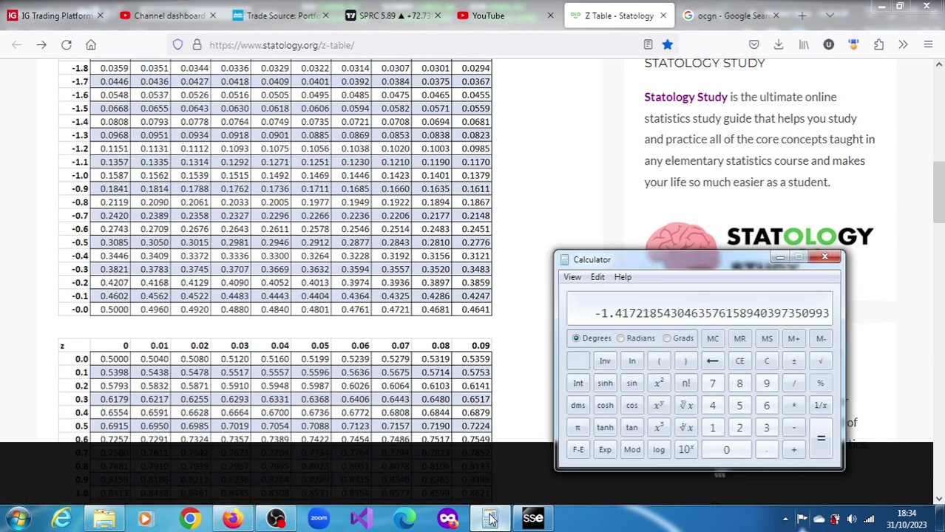
pyautogui.click(491, 520)
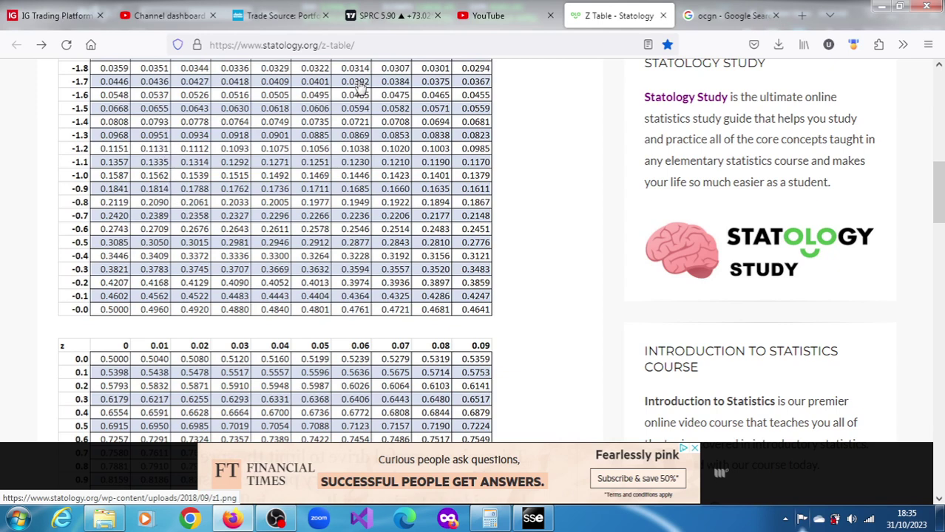
# Step: Return to the TradingView chart, set its interval to 1 day, and load the symbol LIFW
pyautogui.click(360, 10)
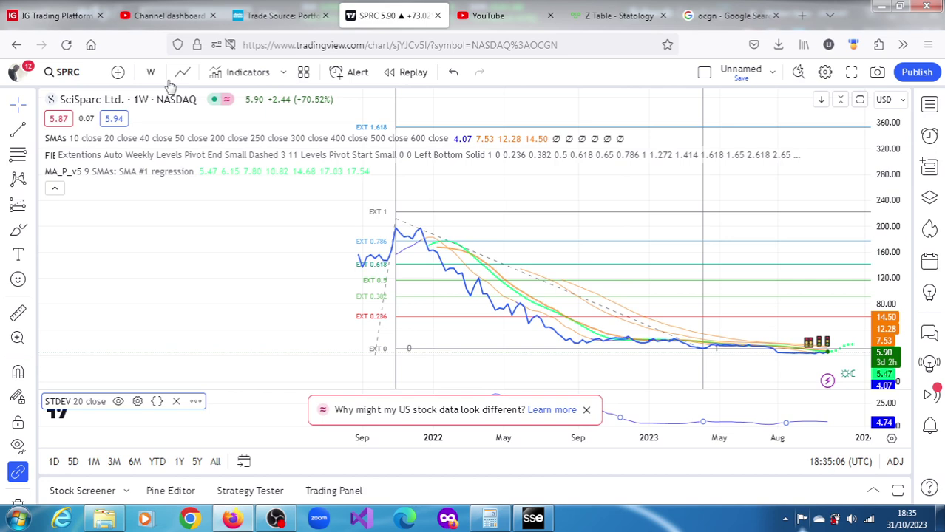
pyautogui.click(150, 72)
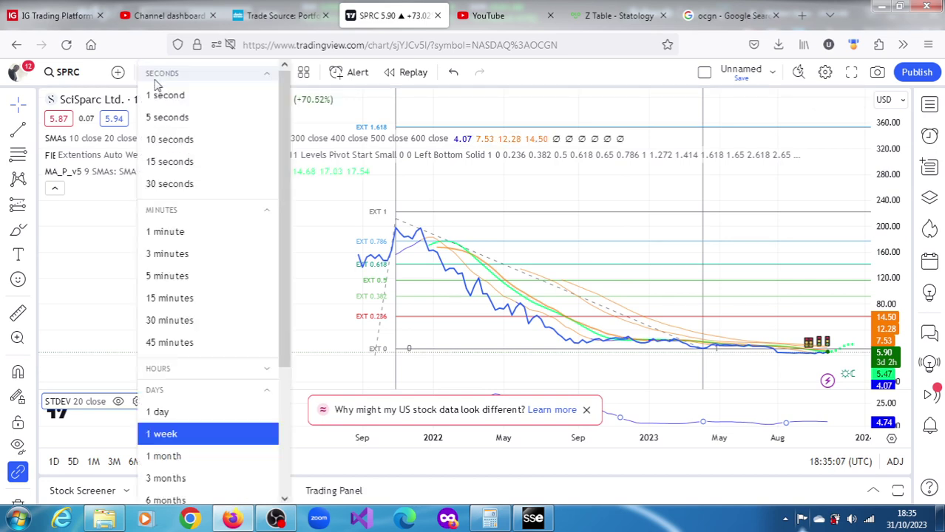
pyautogui.click(164, 411)
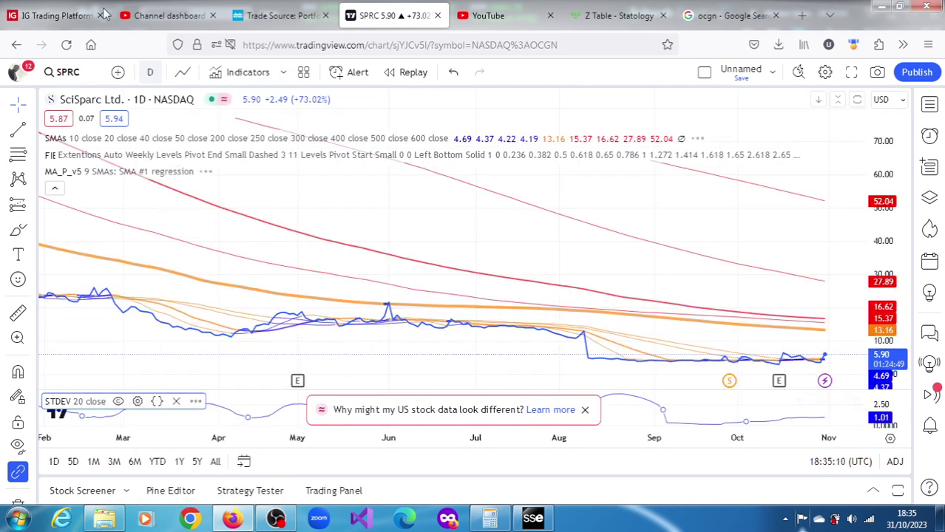
pyautogui.click(67, 72)
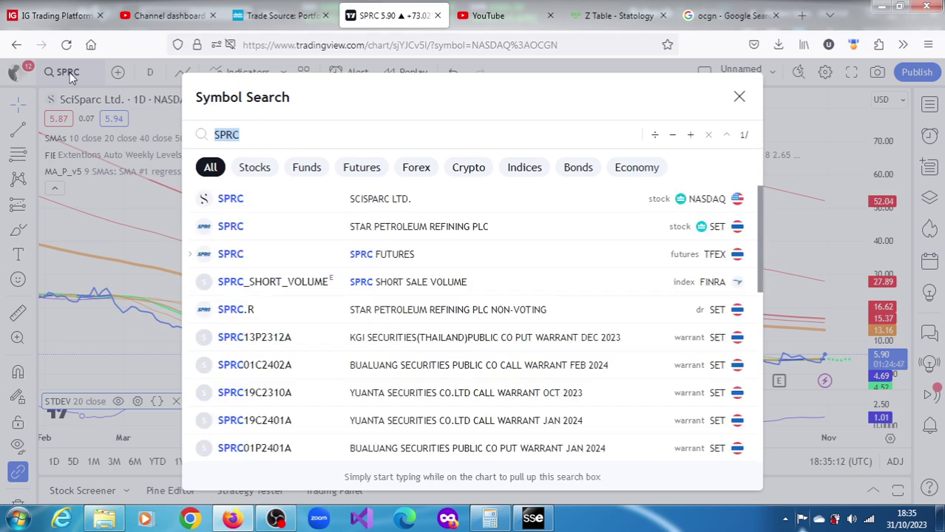
pyautogui.write('LIFW')
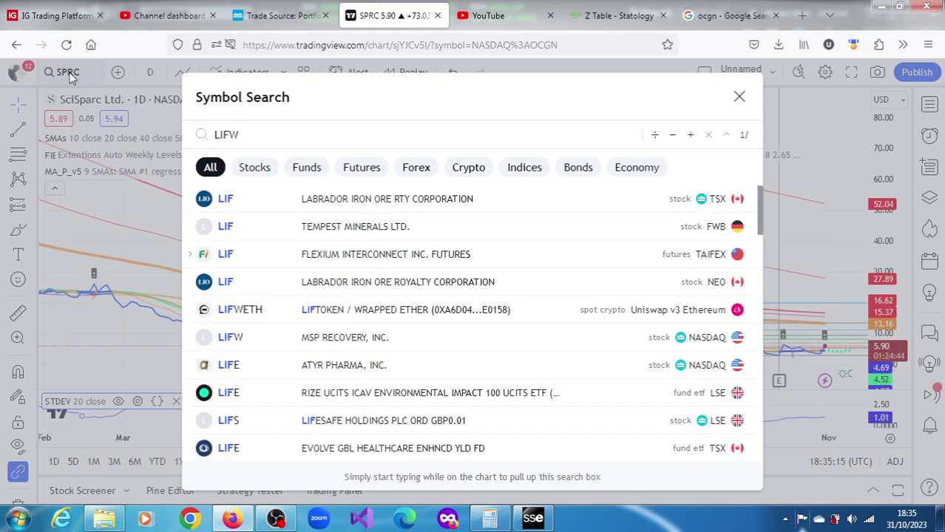
pyautogui.press('Return')
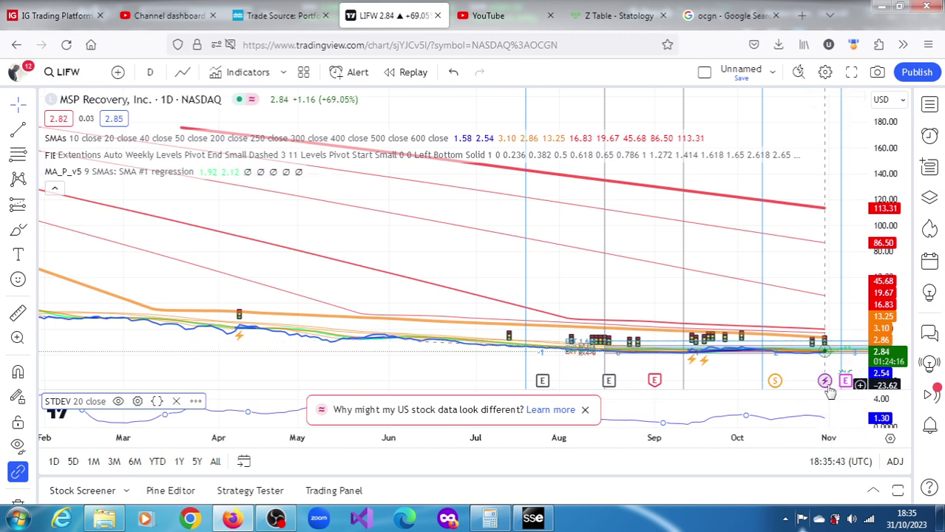
pyautogui.moveTo(826, 384)
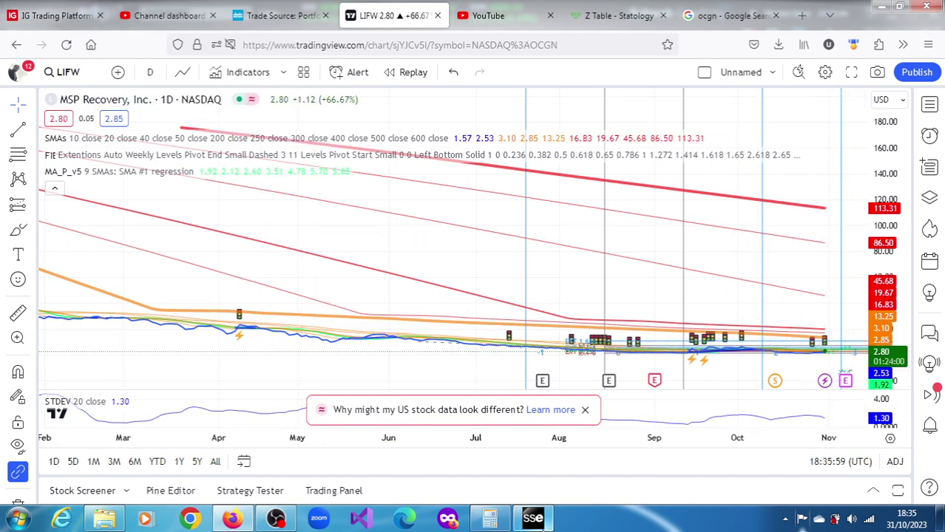
# Step: Switch to StreetSmart Edge and load LIFW in the All In One trading window
pyautogui.click(540, 521)
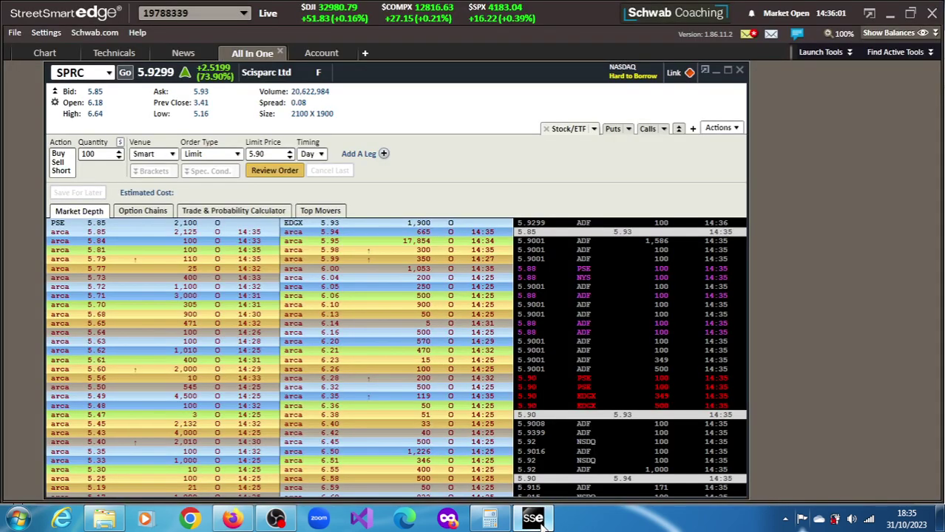
pyautogui.click(81, 74)
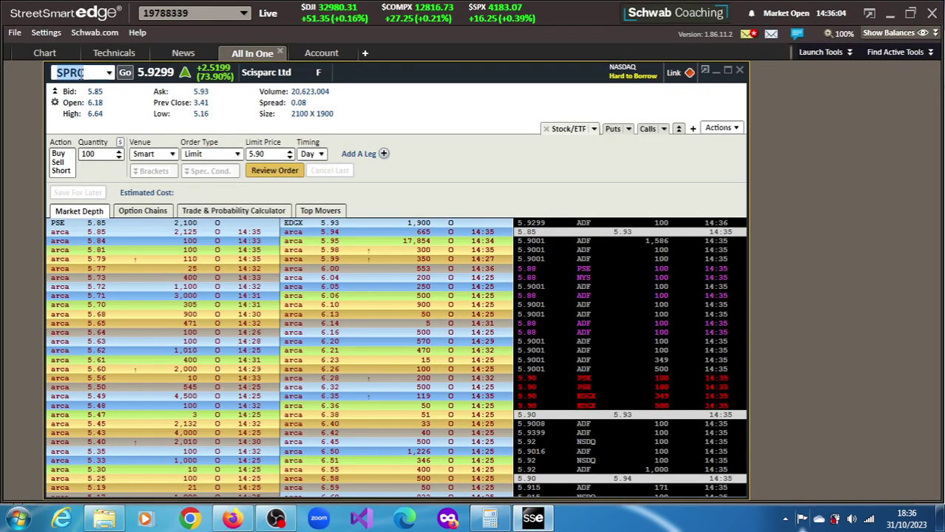
pyautogui.write('LIFW')
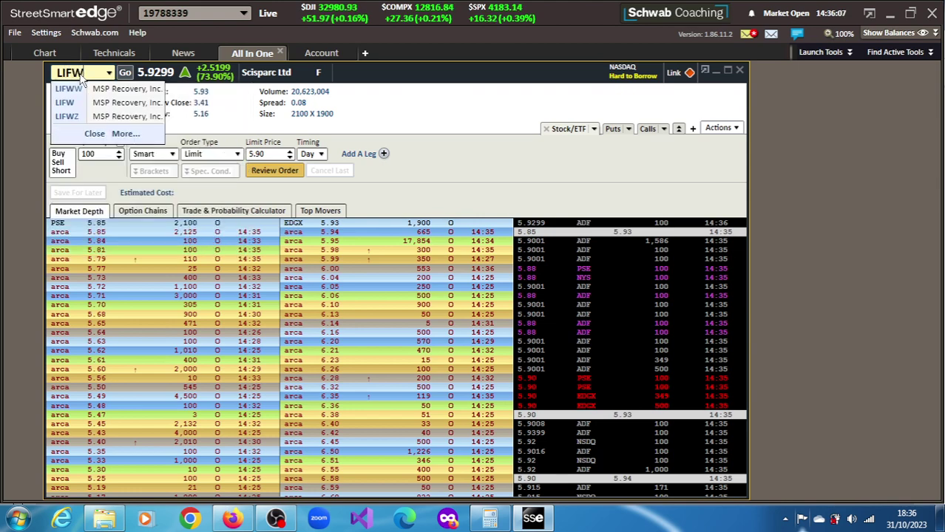
pyautogui.press('Return')
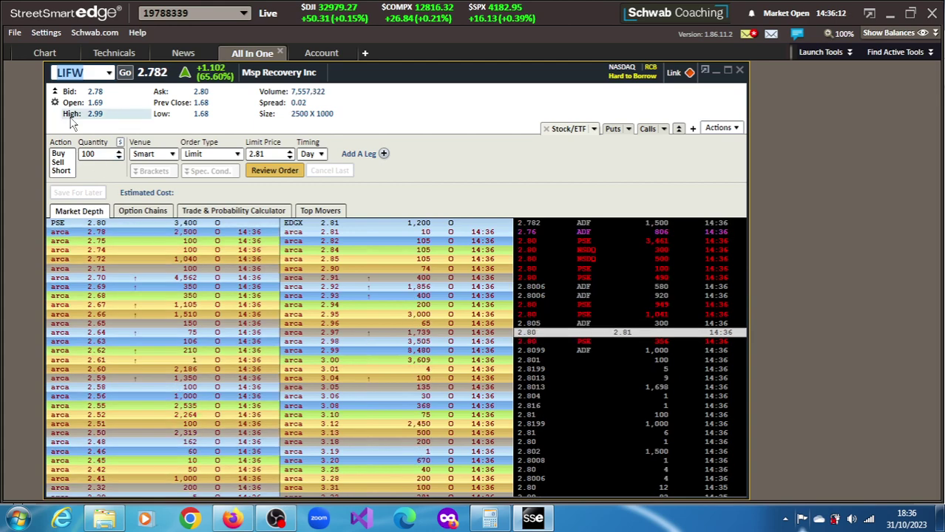
# Step: Check the LIFW news and its 1-minute chart, and return to the All In One market depth view
pyautogui.click(183, 54)
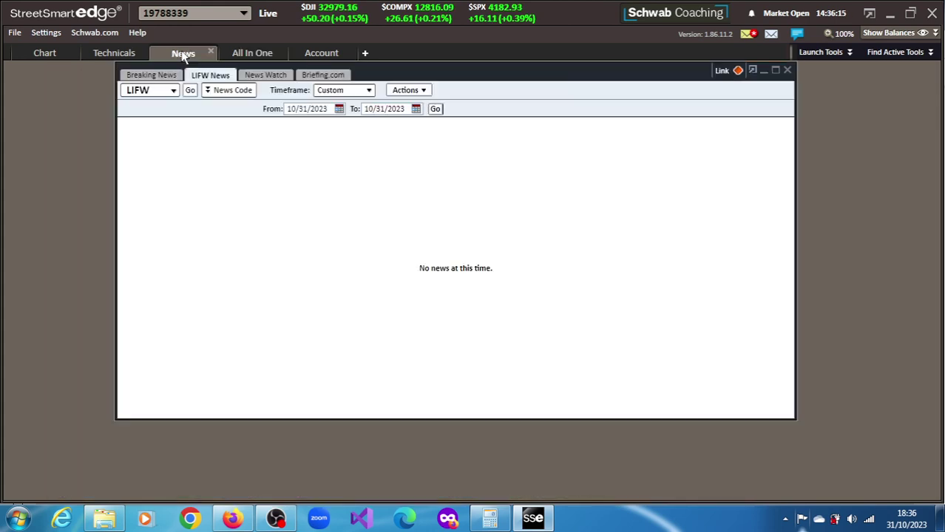
pyautogui.click(48, 53)
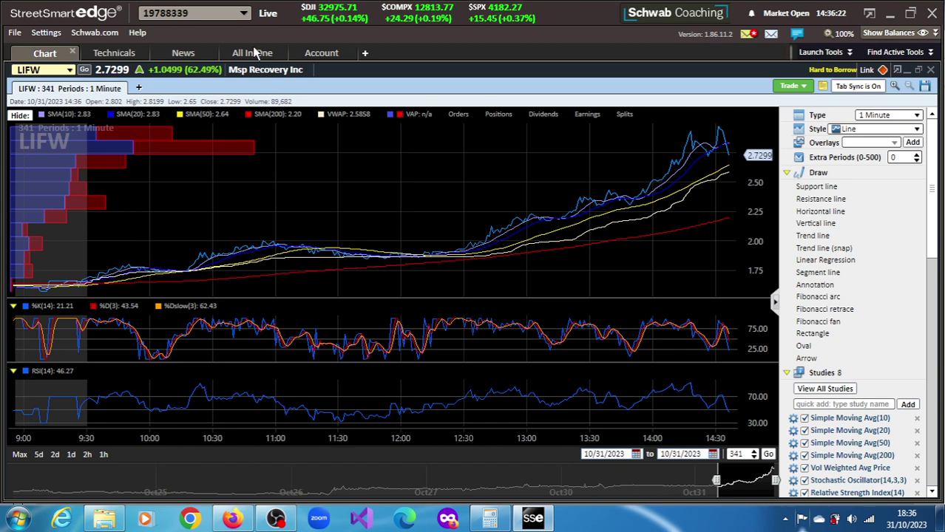
pyautogui.click(253, 53)
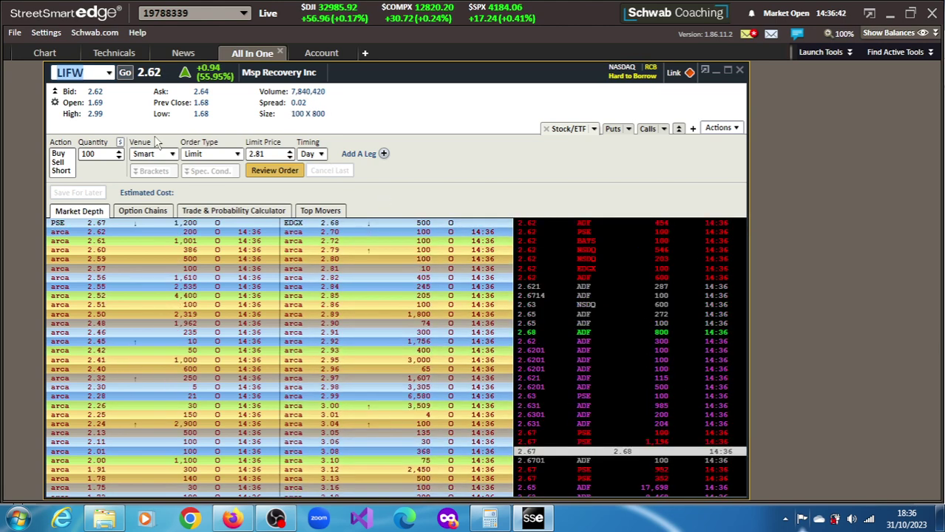
# Step: Switch to the Schwab Trade Source page in Firefox and look up the quote for LIFW
pyautogui.click(232, 518)
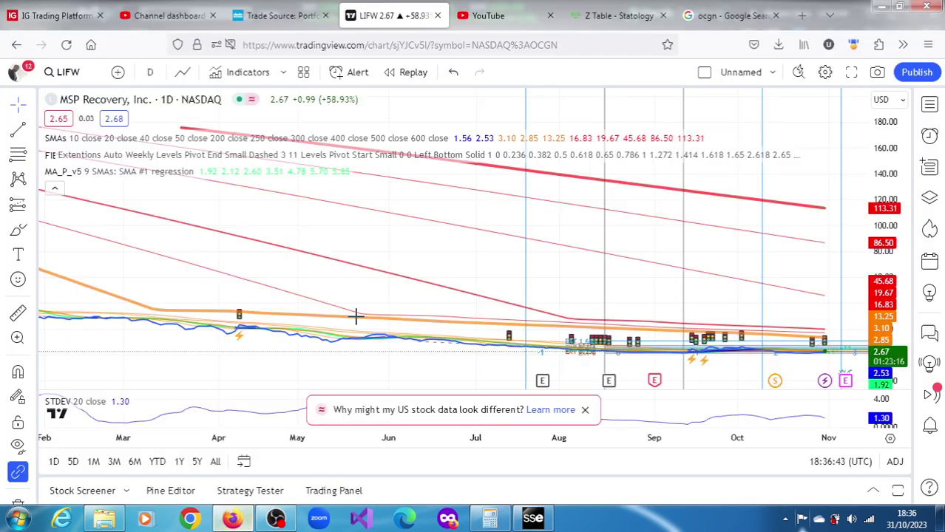
pyautogui.click(285, 14)
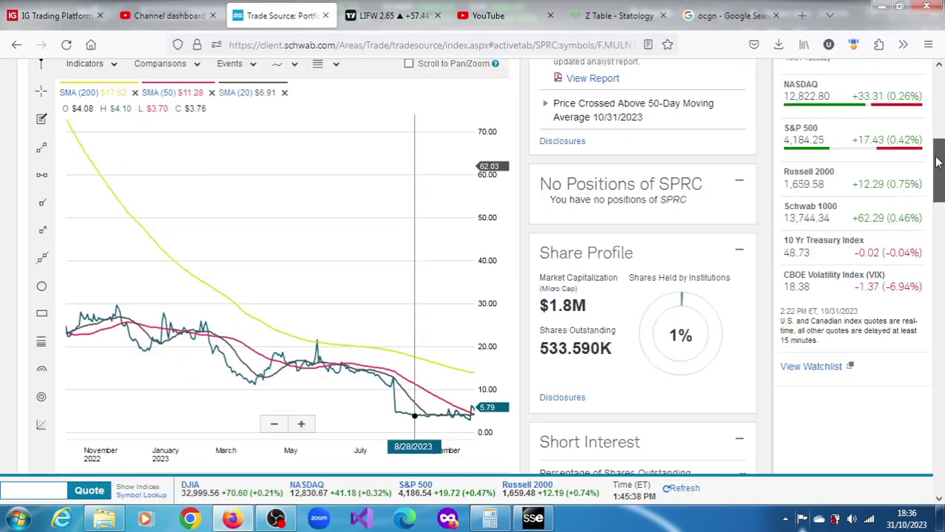
pyautogui.moveTo(930, 169); pyautogui.dragTo(929, 107)
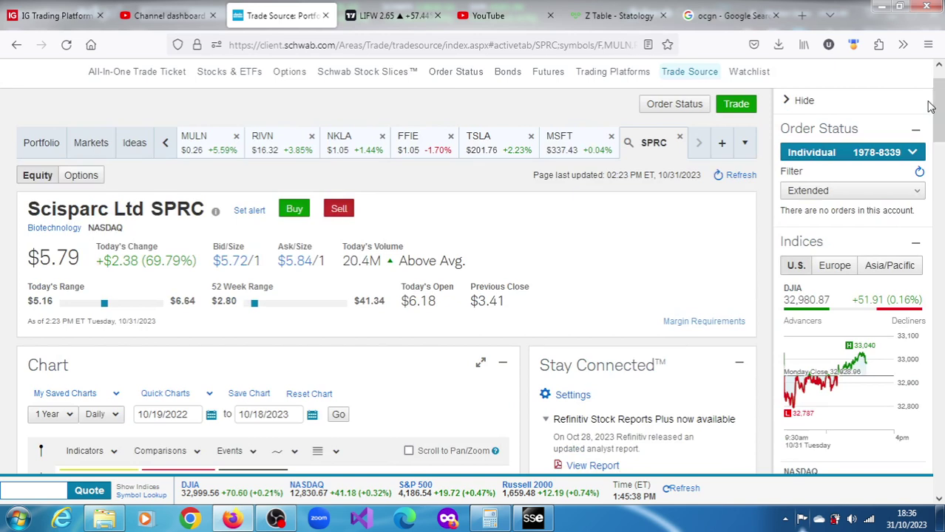
pyautogui.click(659, 147)
pyautogui.write('L')
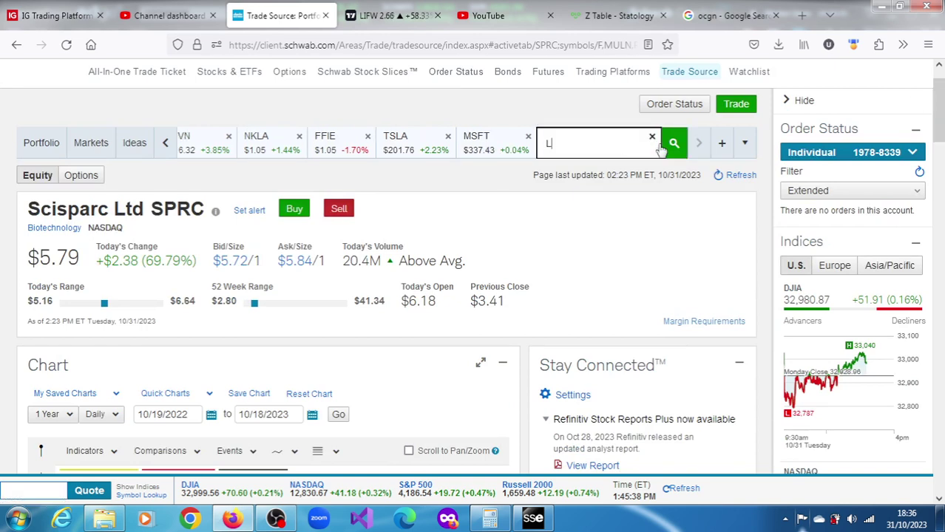
pyautogui.write('IFW')
pyautogui.press('Return')
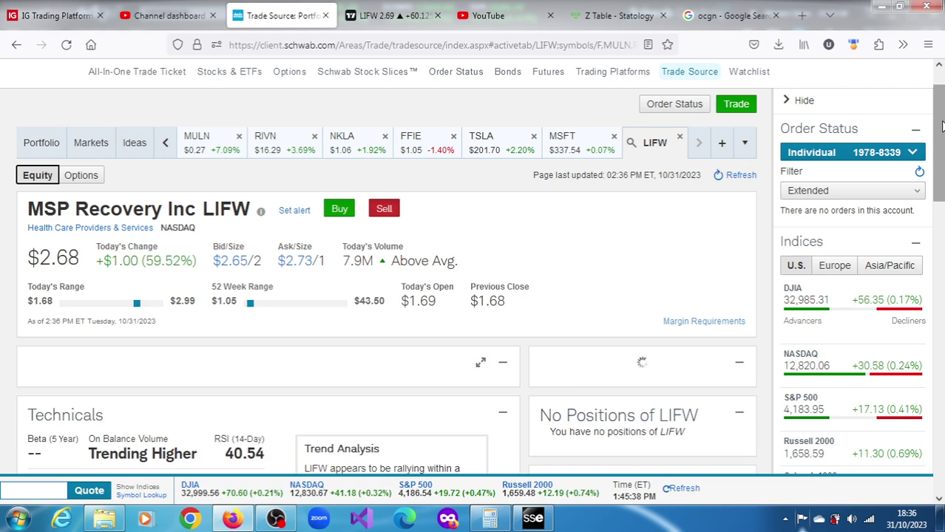
# Step: Review the technicals, share profile and chart sections of the LIFW quote page
pyautogui.moveTo(942, 125); pyautogui.dragTo(942, 178)
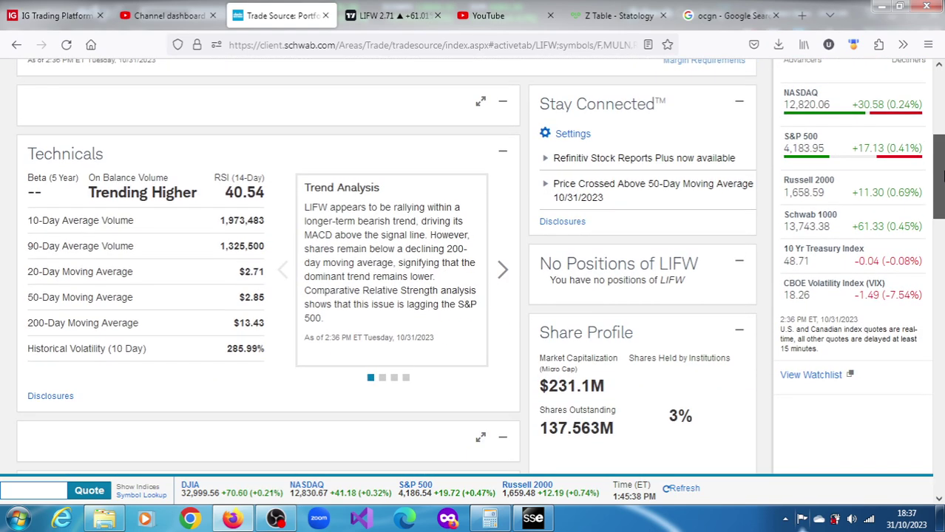
pyautogui.scroll(-2, 942, 177)
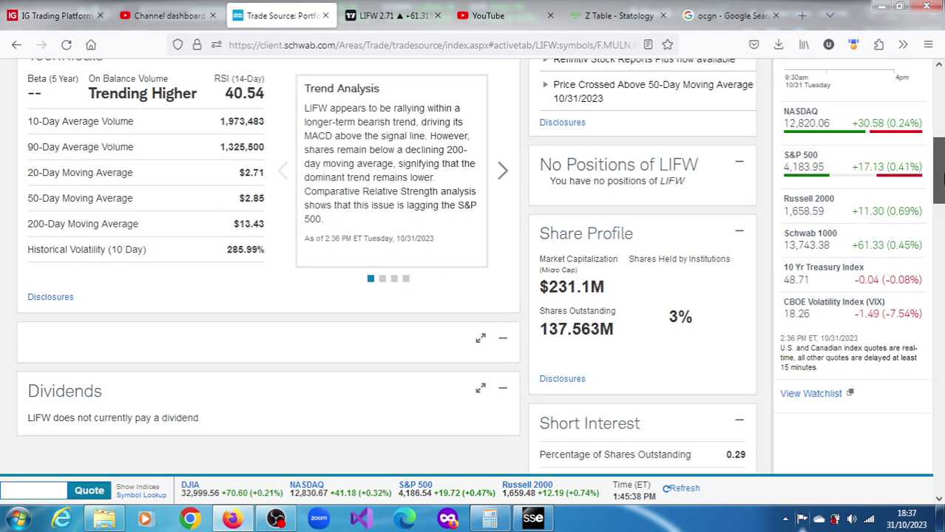
pyautogui.scroll(-5, 942, 177)
pyautogui.scroll(10, 942, 177)
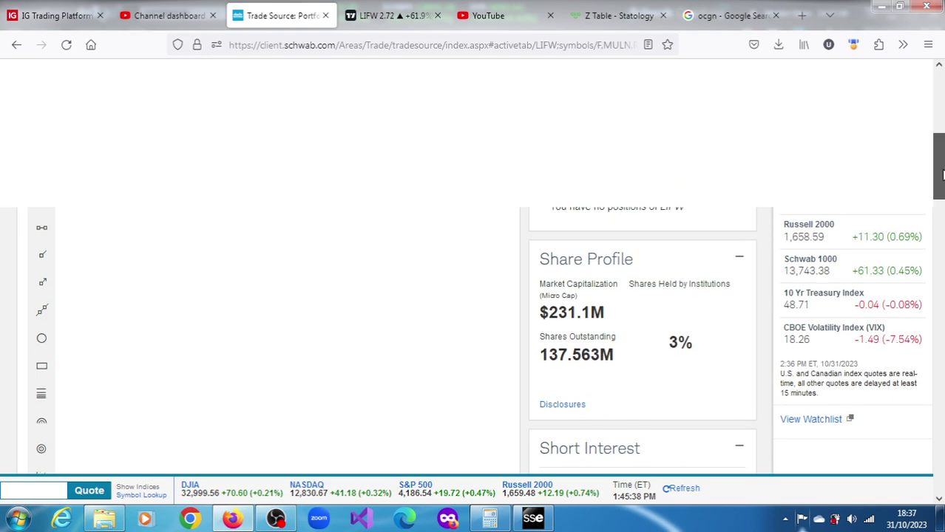
pyautogui.moveTo(941, 173); pyautogui.dragTo(942, 151)
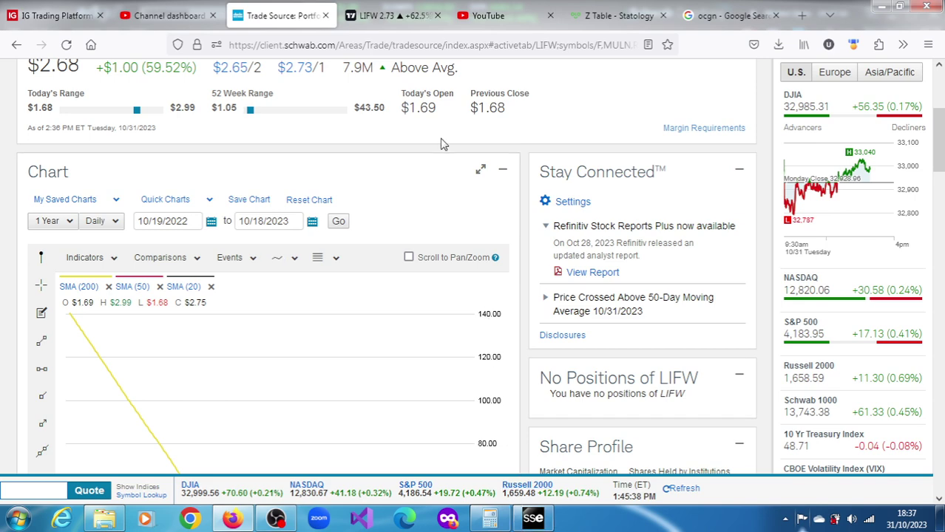
# Step: Check the LIFW daily chart on TradingView, and switch to StreetSmart Edge to load CNTG in the All In One window
pyautogui.click(369, 14)
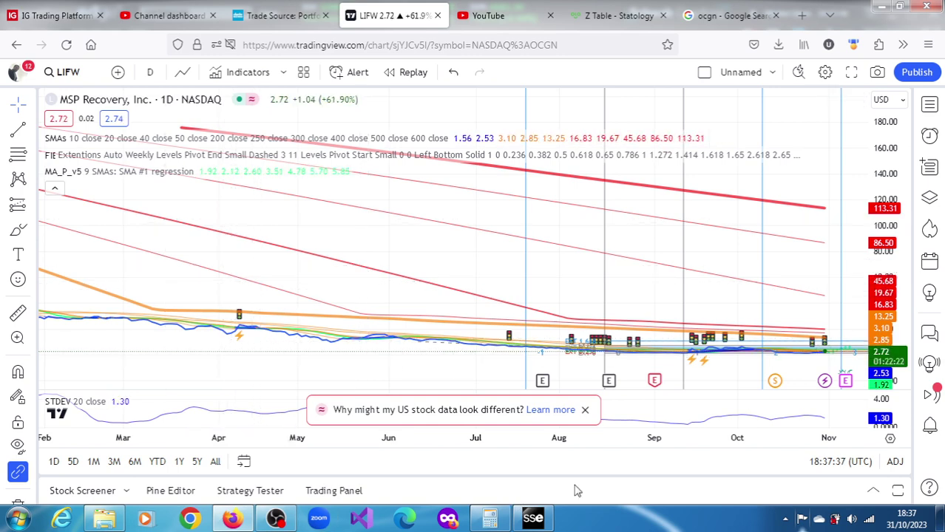
pyautogui.click(533, 518)
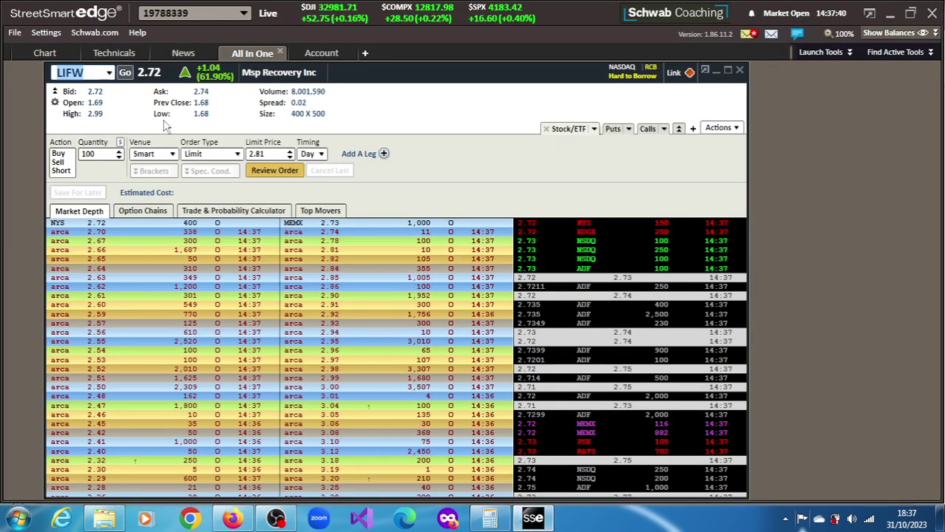
pyautogui.write('CNTG')
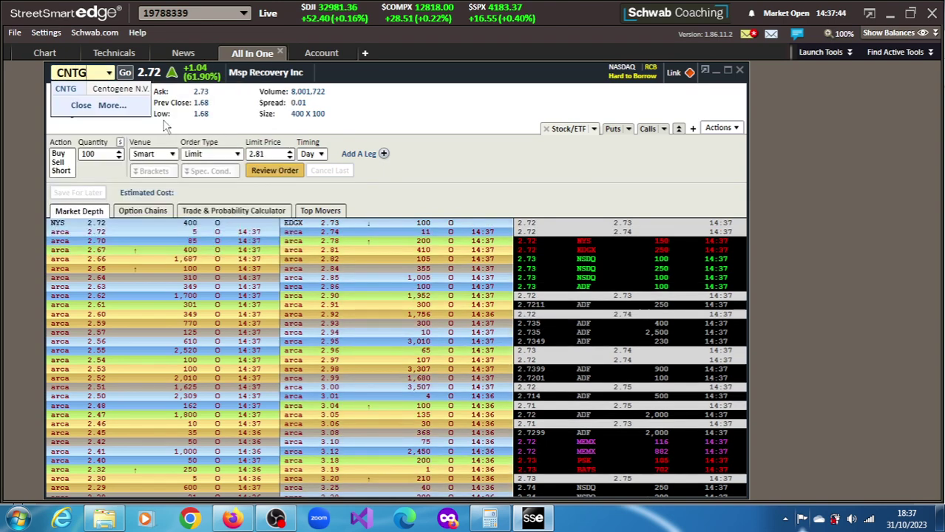
pyautogui.press('Return')
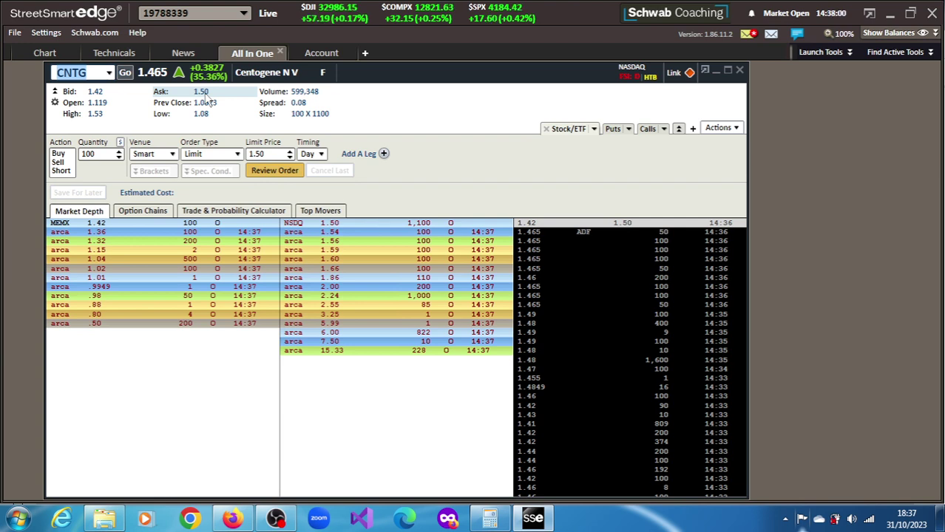
# Step: Check the CNTG news, its market depth and its 1-minute chart
pyautogui.click(184, 54)
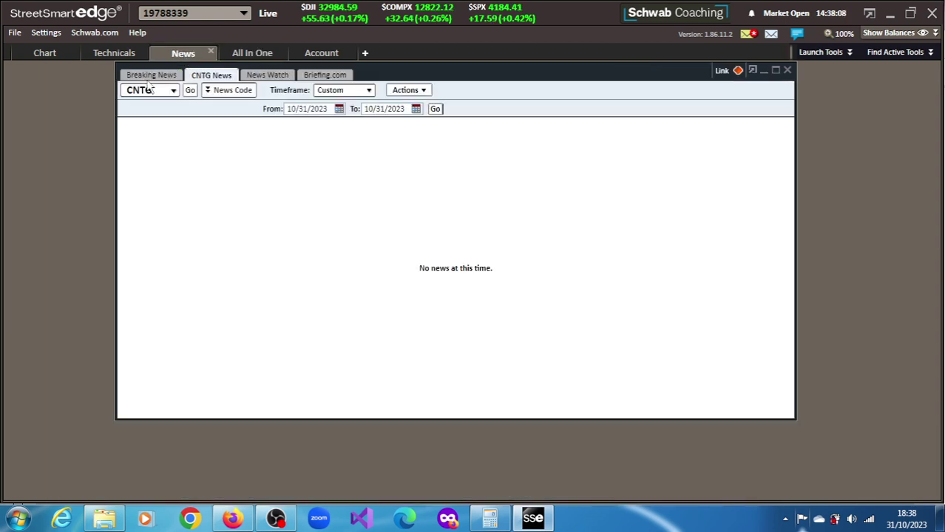
pyautogui.click(245, 54)
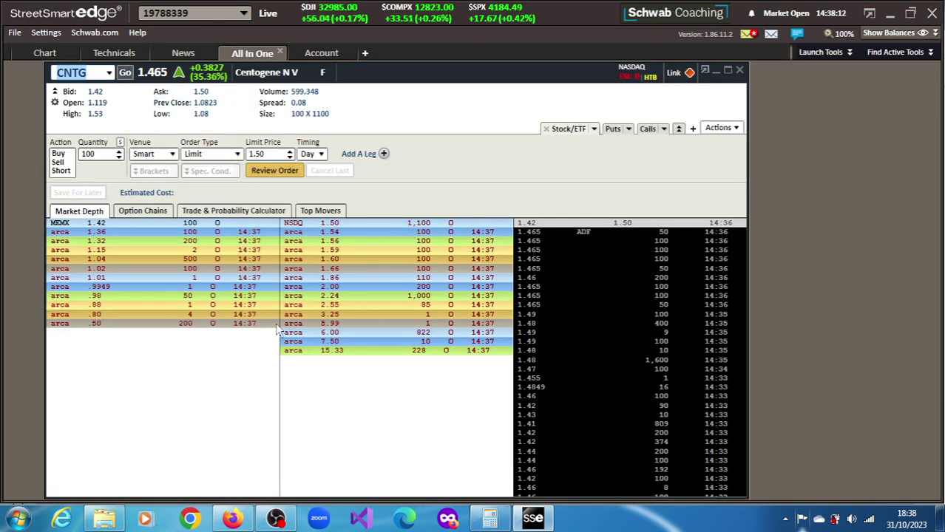
pyautogui.click(39, 50)
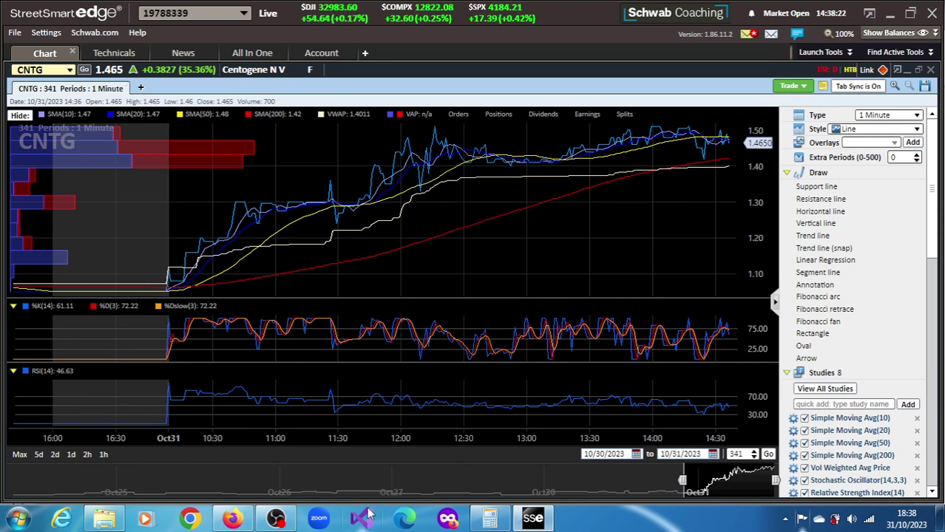
# Step: Switch to TradingView in Firefox, load the NASDAQ-listed CNTG chart and set its interval to 1 week
pyautogui.click(232, 518)
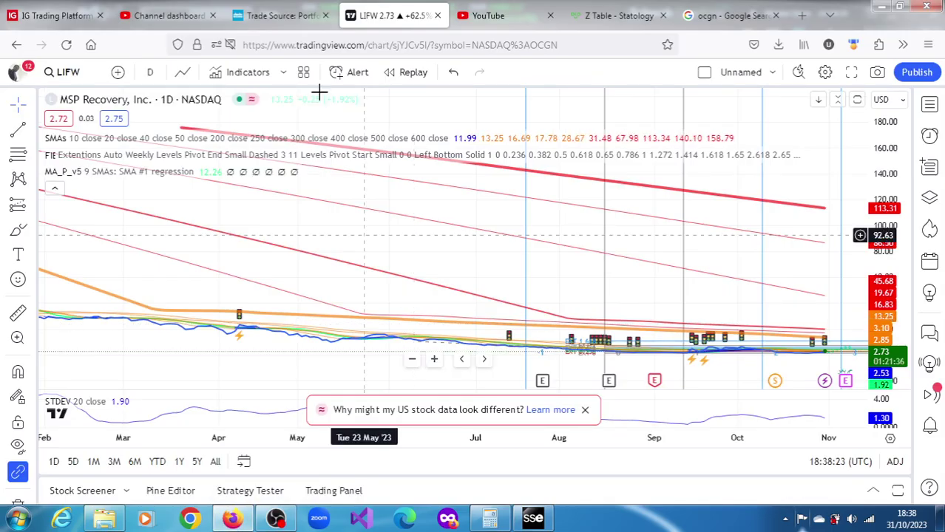
pyautogui.click(68, 72)
pyautogui.write('CNTG')
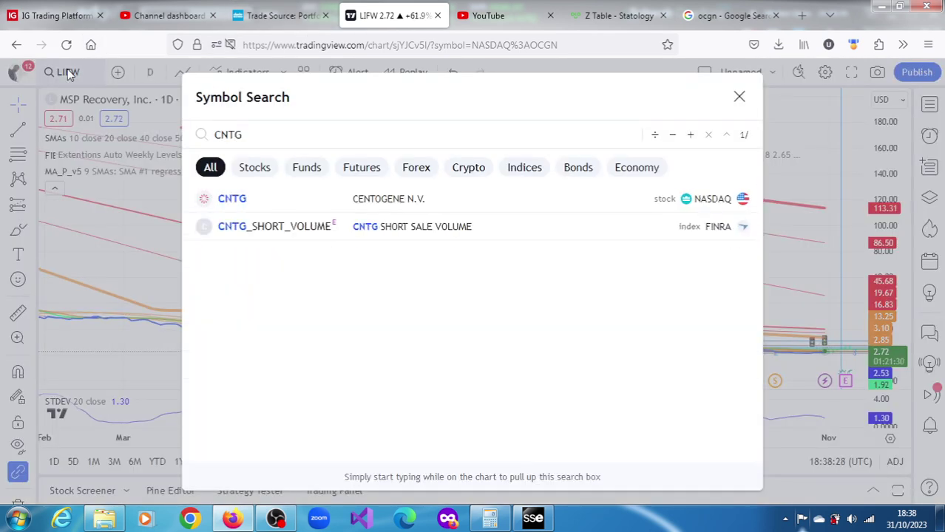
pyautogui.press('Return')
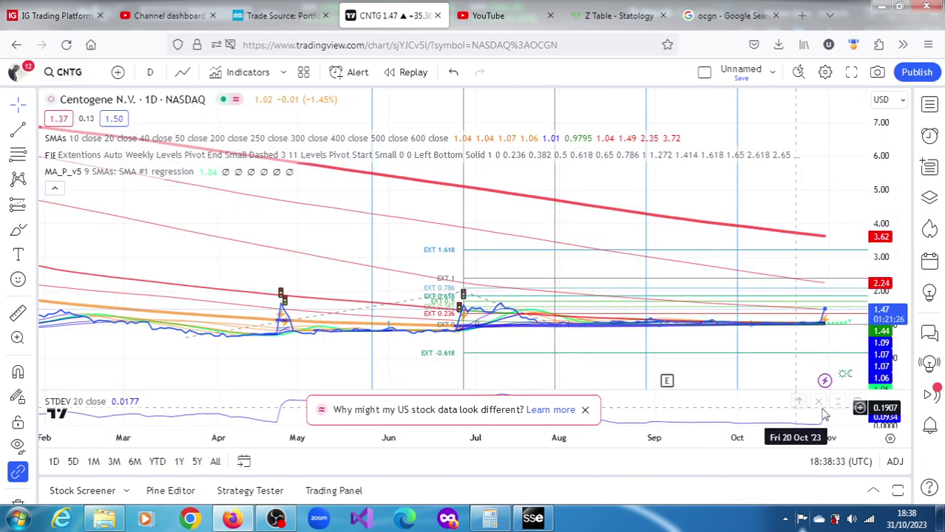
pyautogui.moveTo(825, 383)
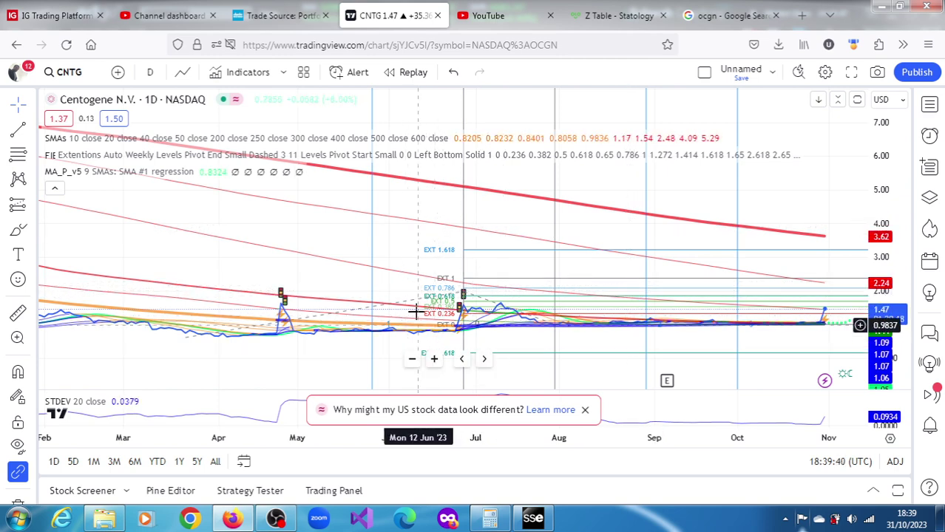
pyautogui.click(150, 72)
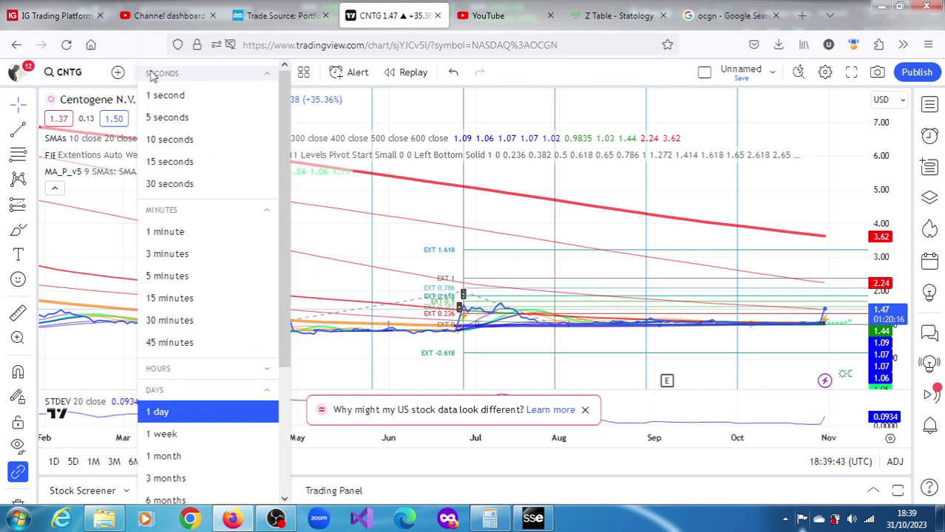
pyautogui.click(163, 436)
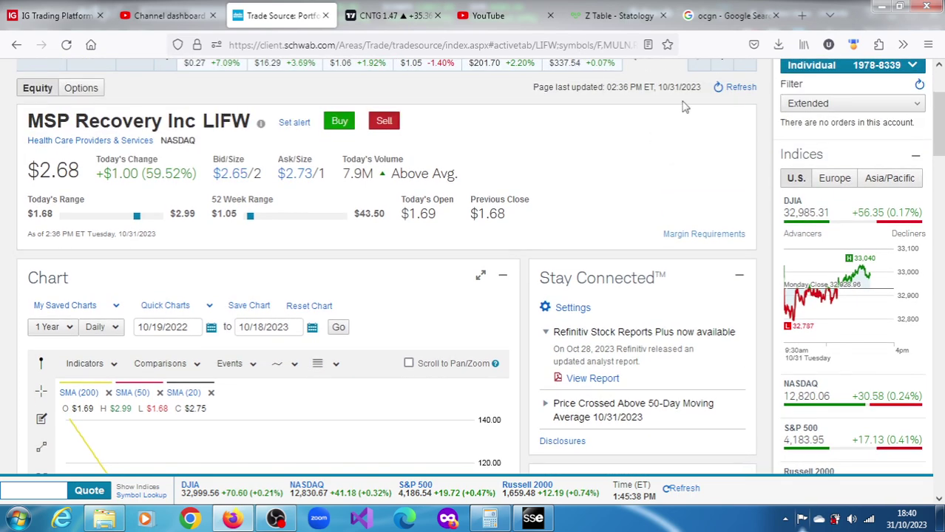
# Step: Look up the CNTG quote on the Schwab Trade Source page and review its share profile and chart sections
pyautogui.scroll(1, 684, 107)
pyautogui.click(658, 94)
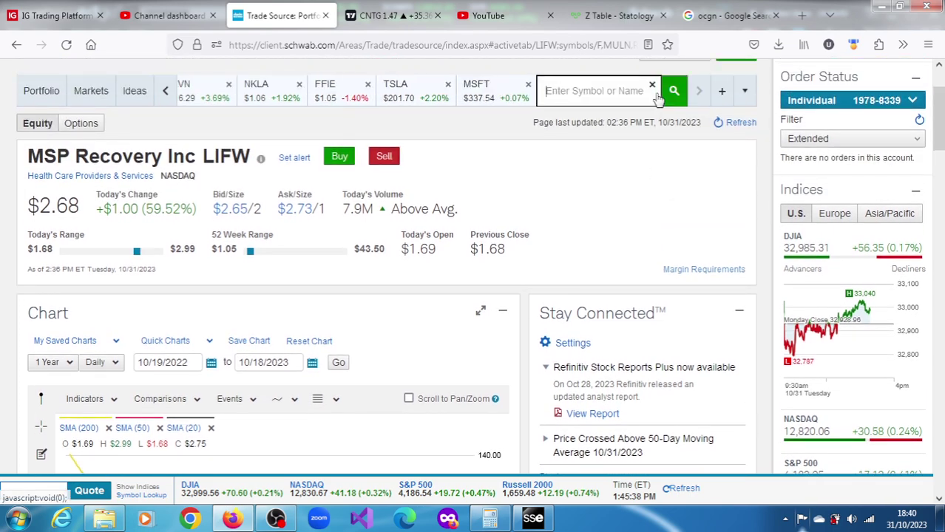
pyautogui.write('CNTG')
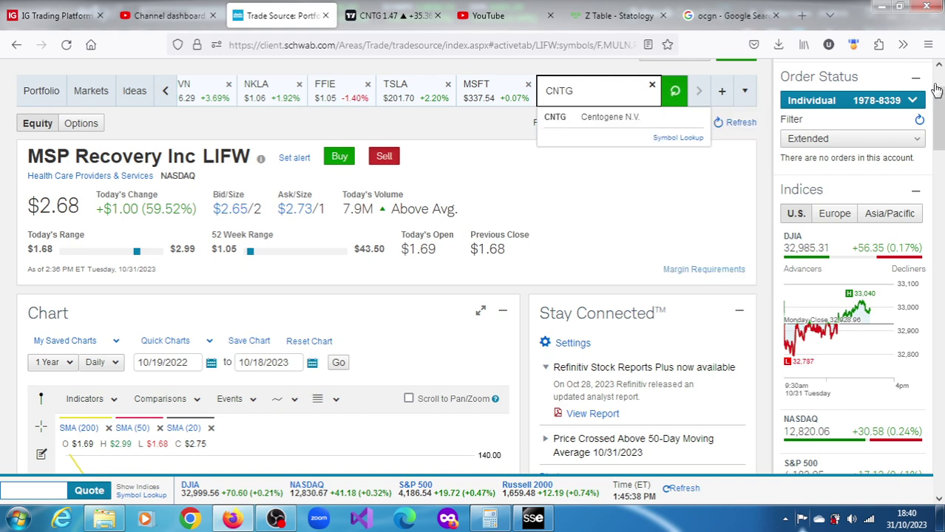
pyautogui.press('Return')
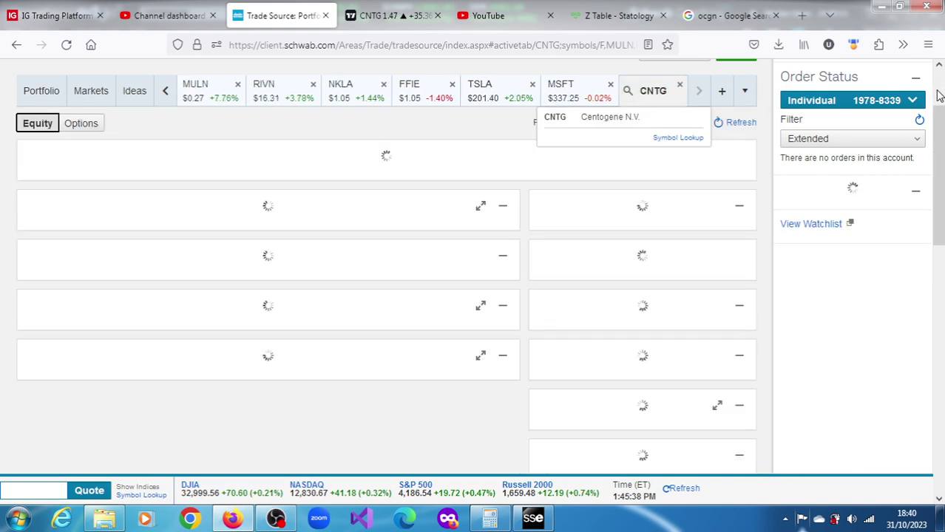
pyautogui.moveTo(939, 95); pyautogui.dragTo(942, 194)
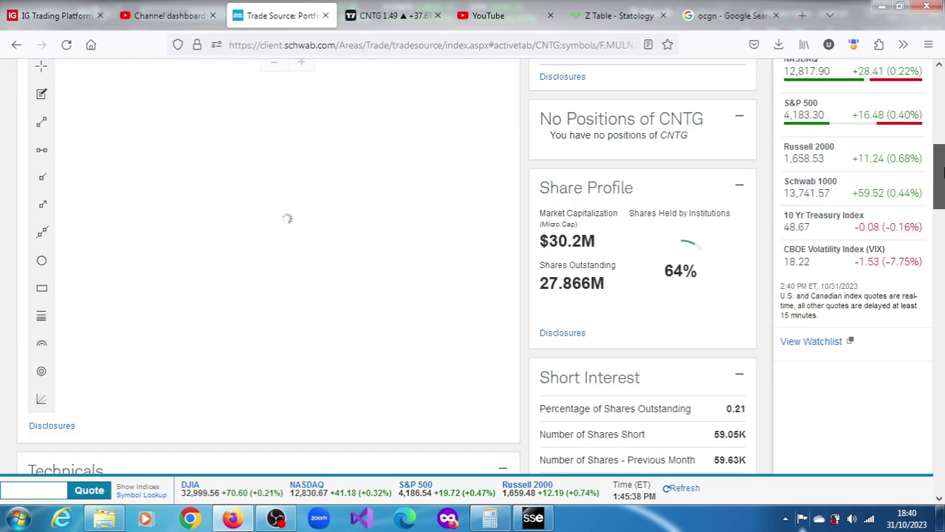
pyautogui.moveTo(941, 172); pyautogui.dragTo(940, 151)
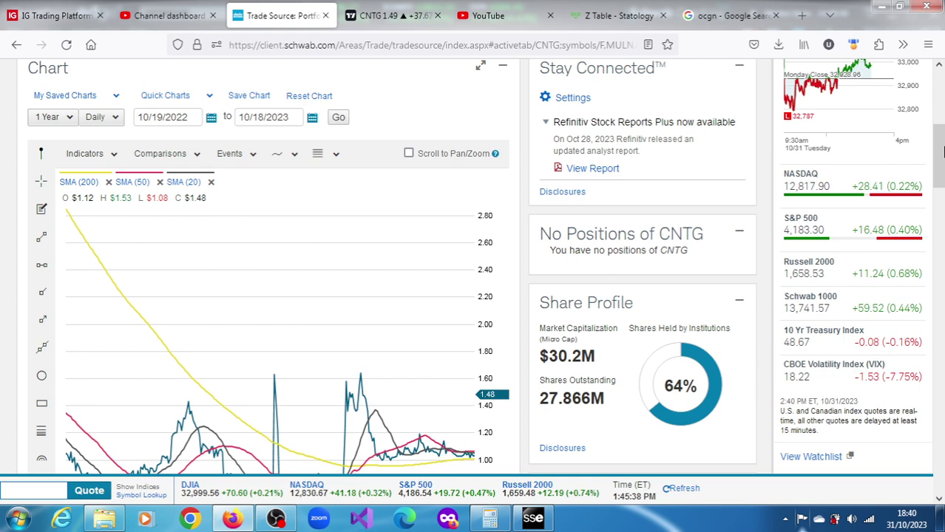
# Step: Check the weekly CNTG chart on TradingView and switch back to the 1-minute chart in StreetSmart Edge
pyautogui.click(374, 22)
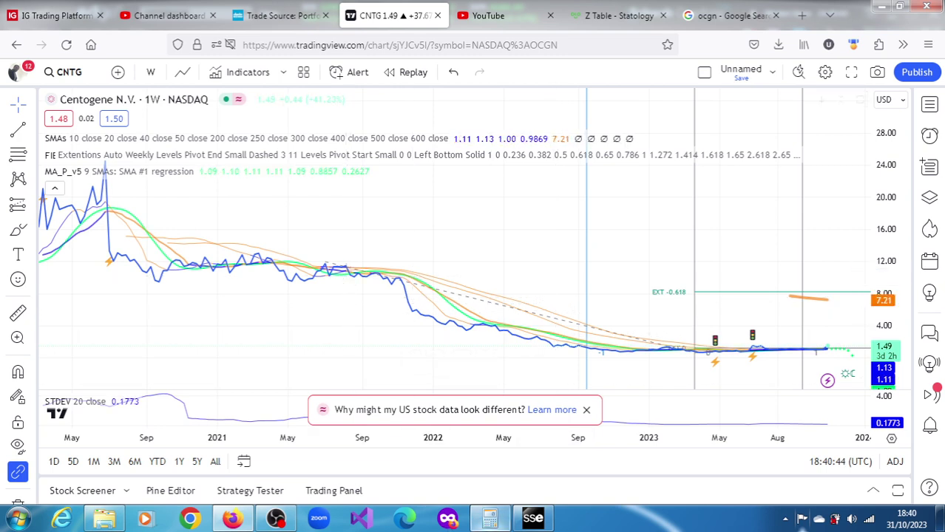
pyautogui.click(530, 521)
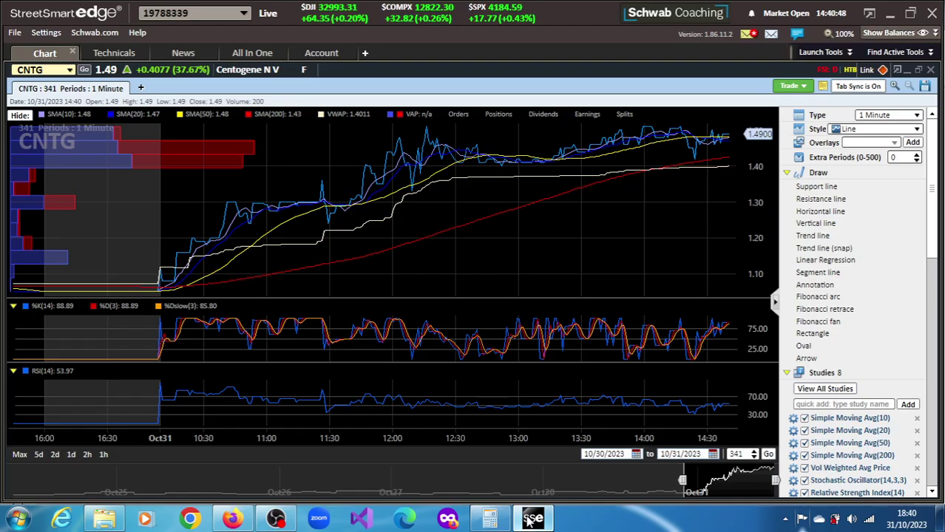